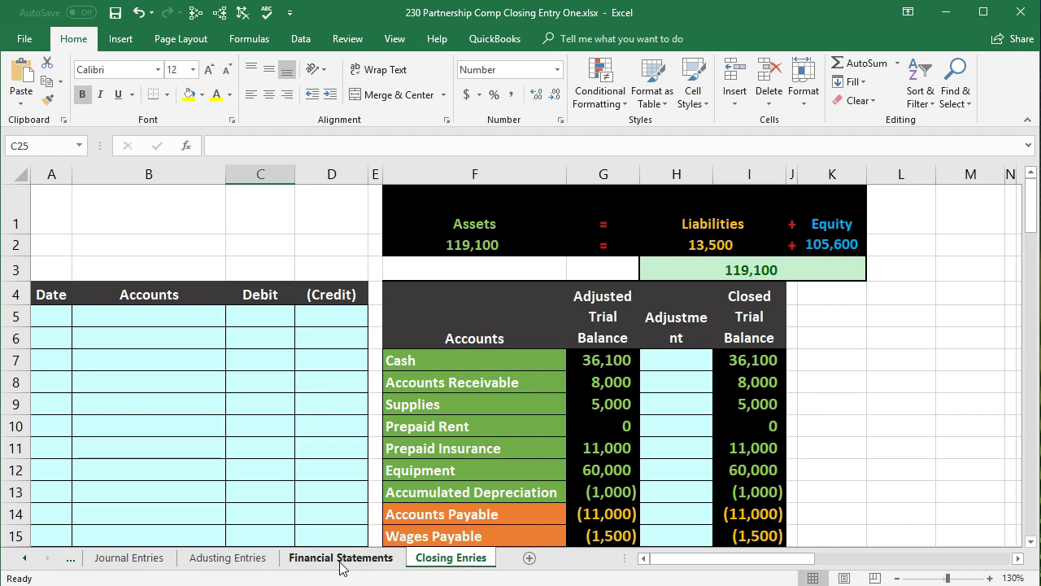
Review the journal entries and the trial balance column on the Journal Entries sheet, highlighting the asset balances M5:M11
left_click(142, 561)
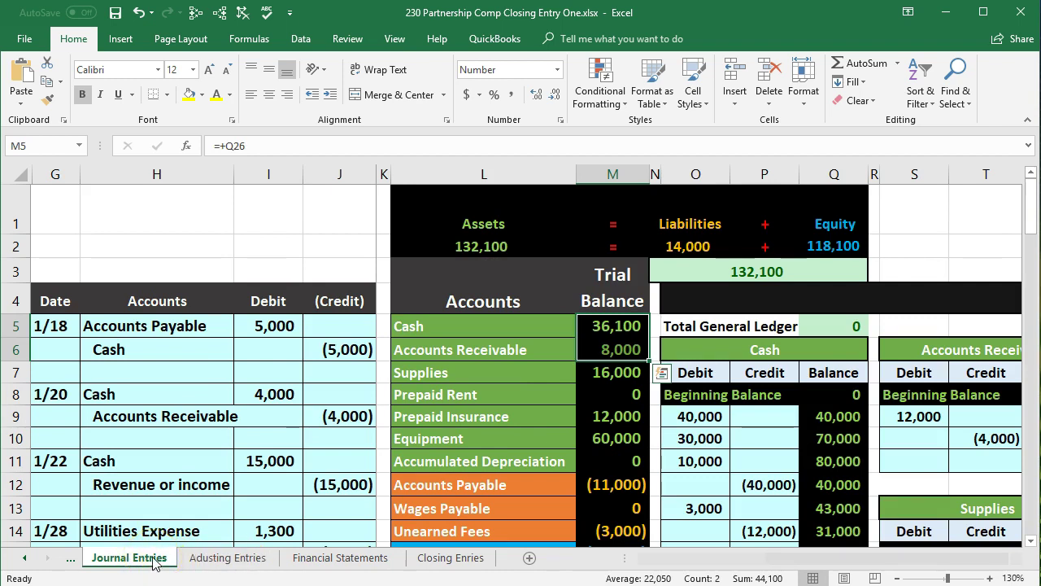
left_click(161, 457)
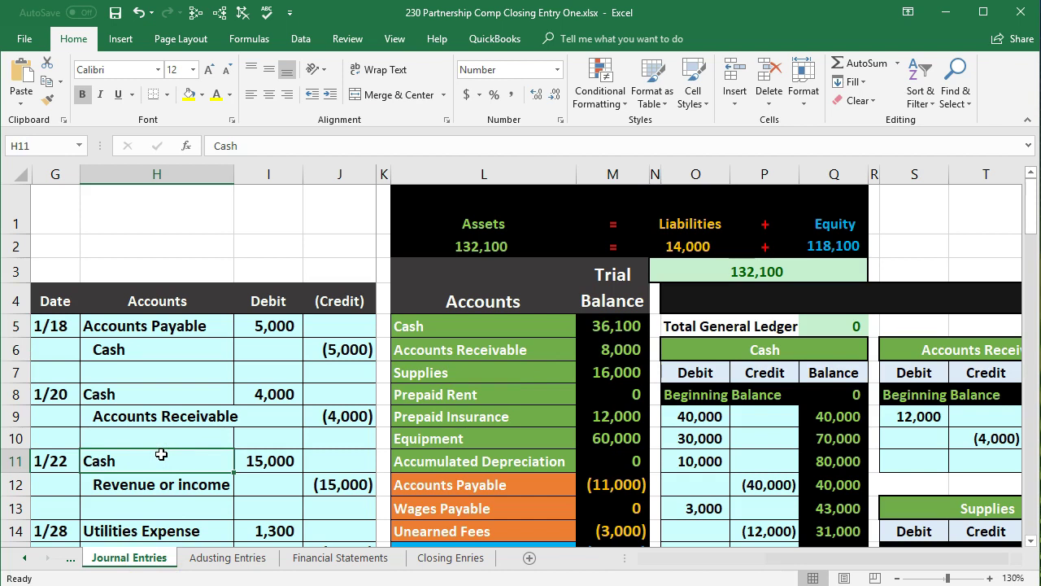
left_click(953, 399)
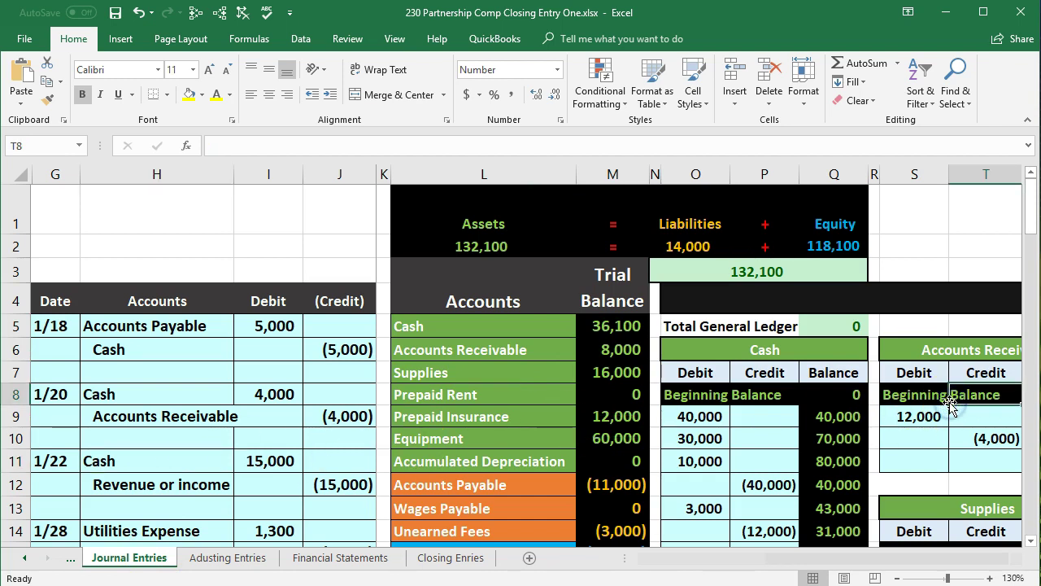
left_click(627, 300)
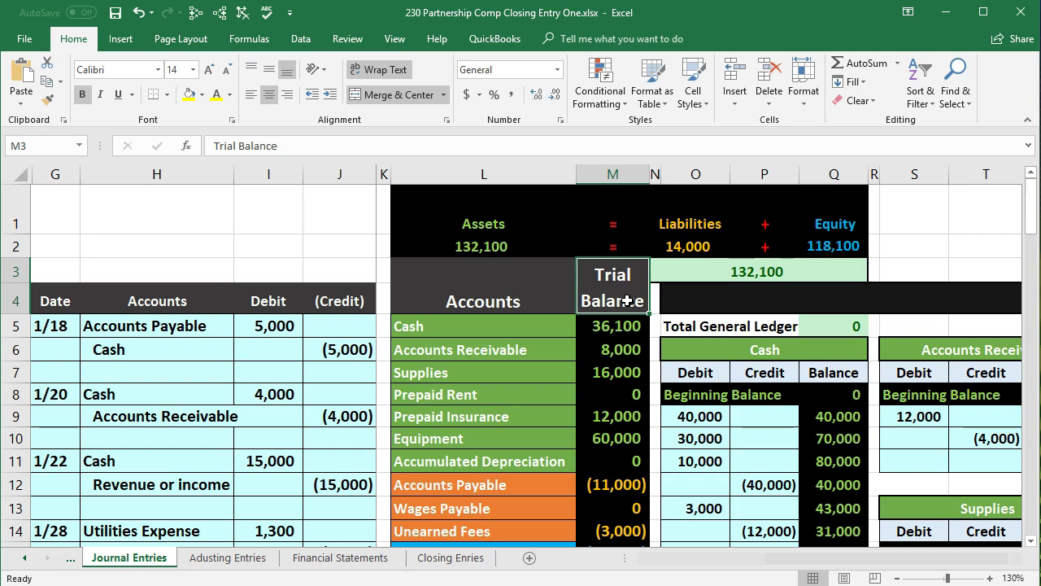
left_click(626, 301)
left_click(614, 301)
left_click_drag(612, 326, 594, 463)
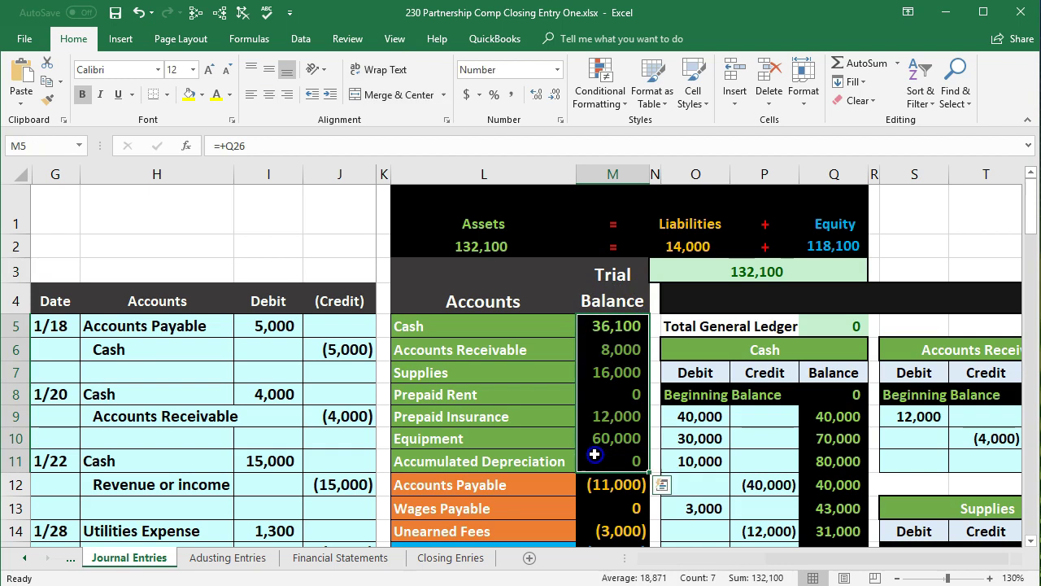
Review the unadjusted trial balance, the adjusting entries and the adjusted trial balance on the Adusting Entries sheet
left_click(231, 562)
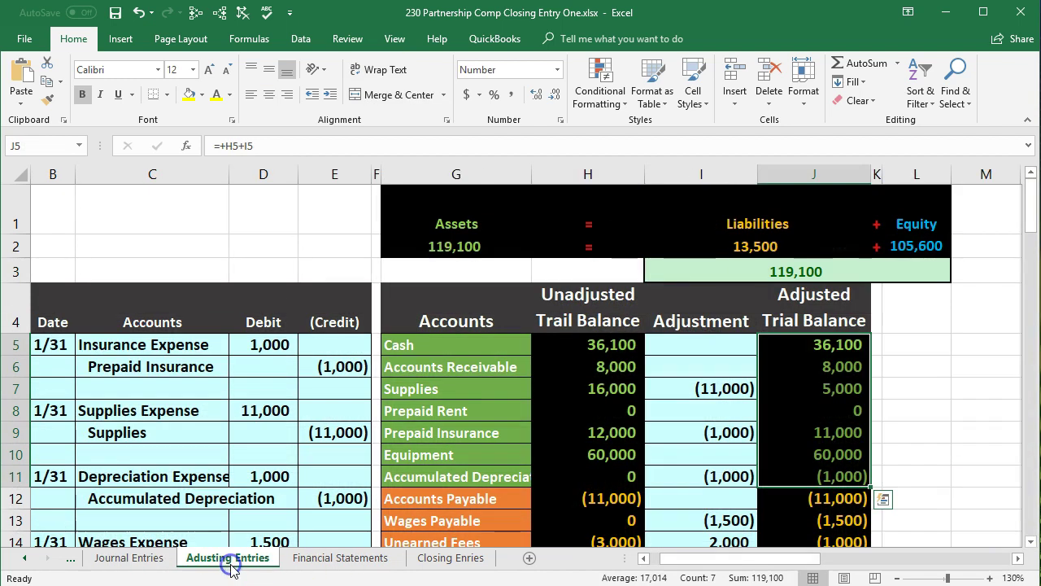
left_click(596, 317)
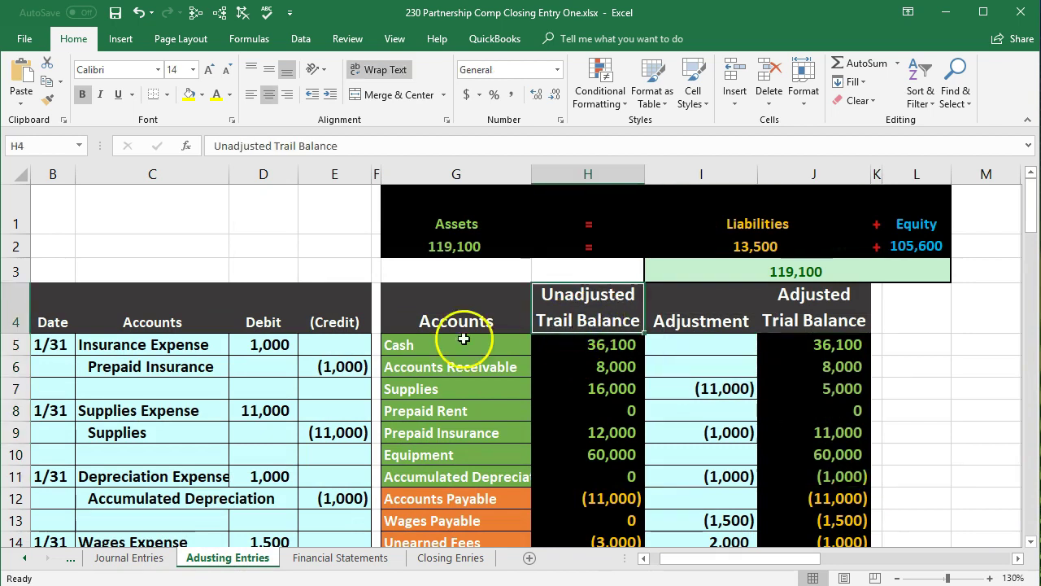
left_click_drag(216, 349, 311, 478)
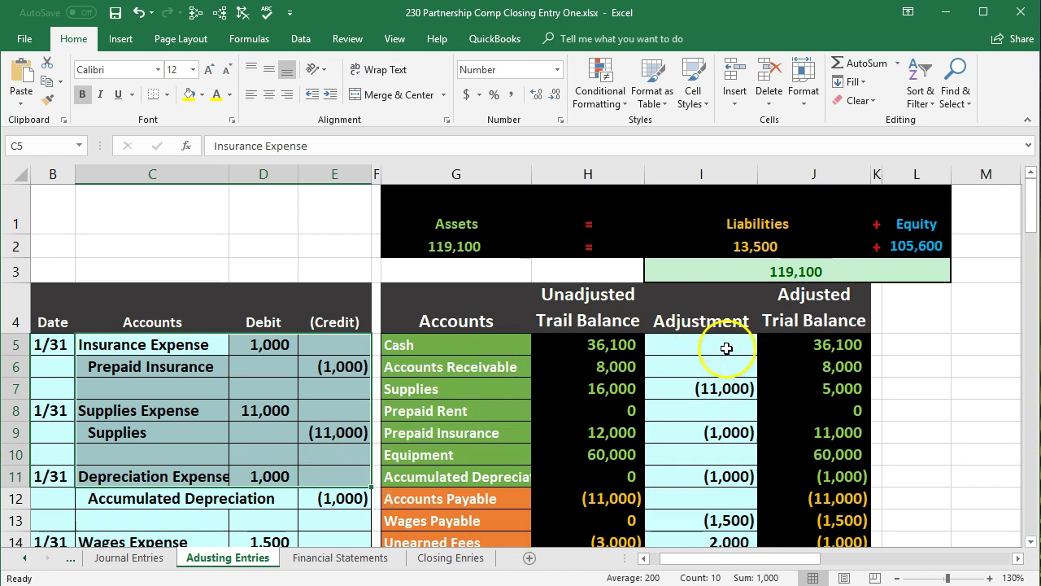
left_click(794, 324)
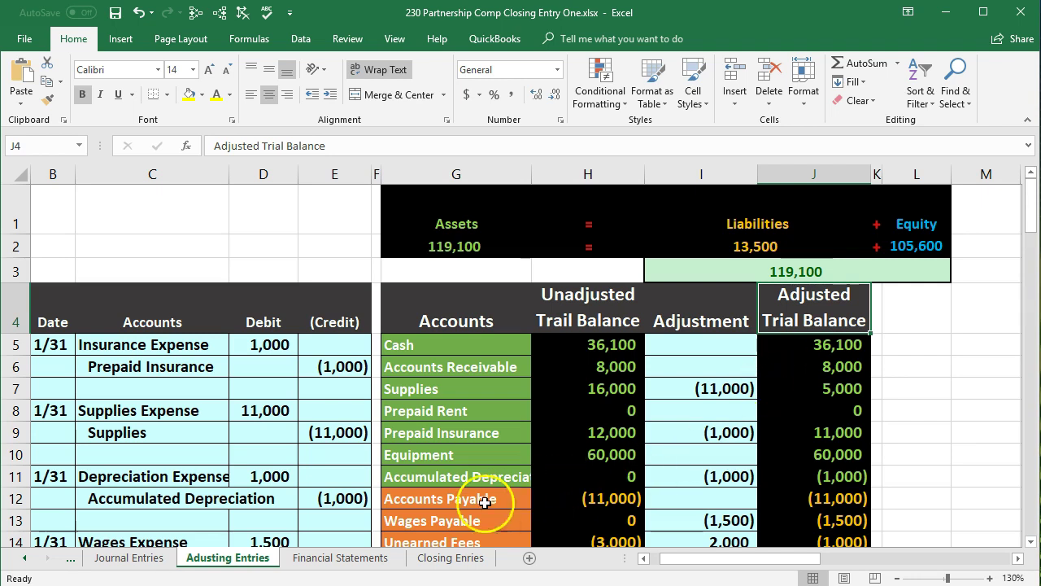
Examine the adjusted trial balance beside the balance sheet and income statement on the Financial Statements sheet
left_click(350, 560)
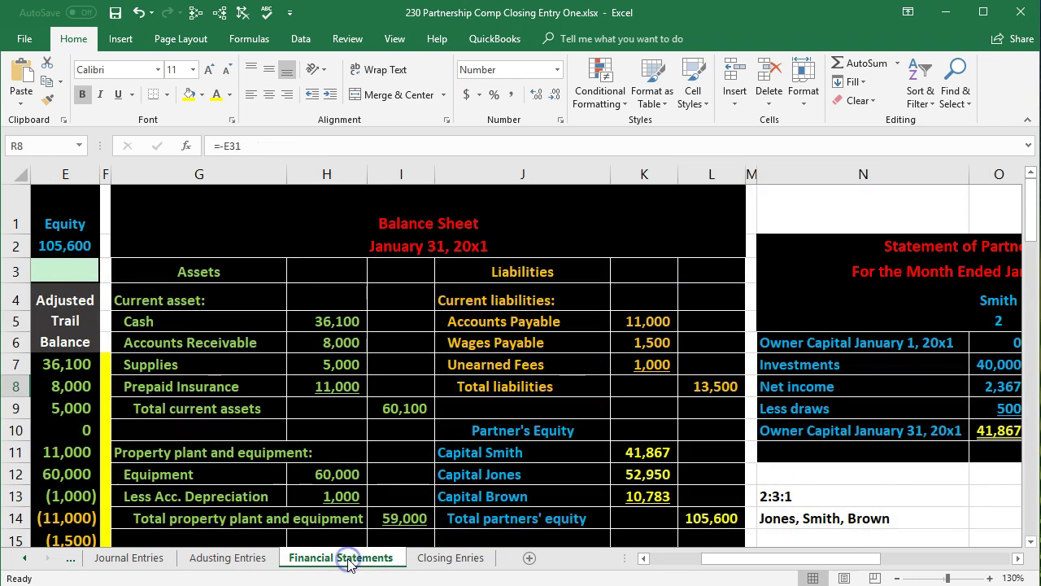
double_click(643, 558)
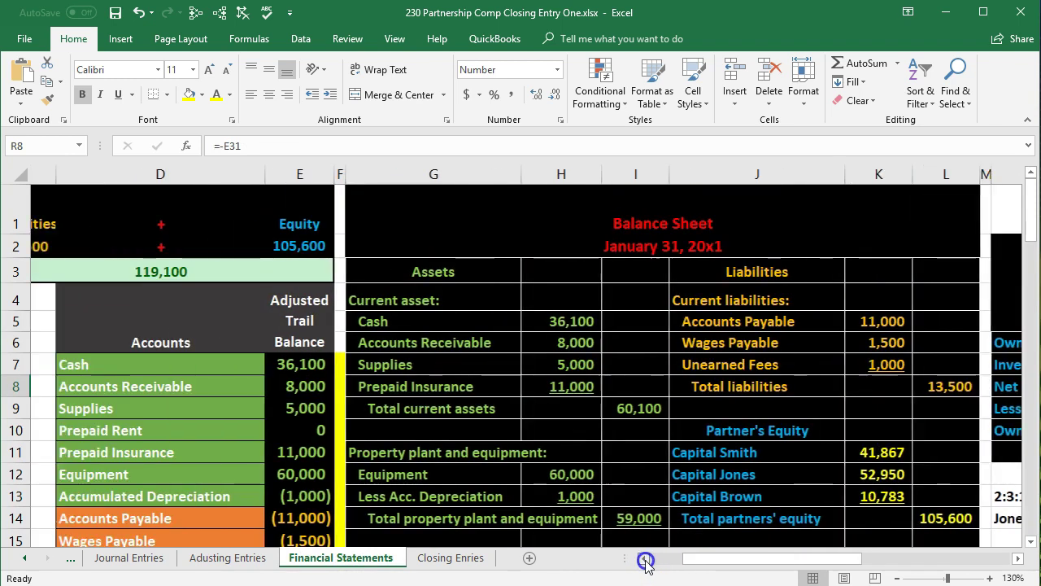
left_click(333, 323)
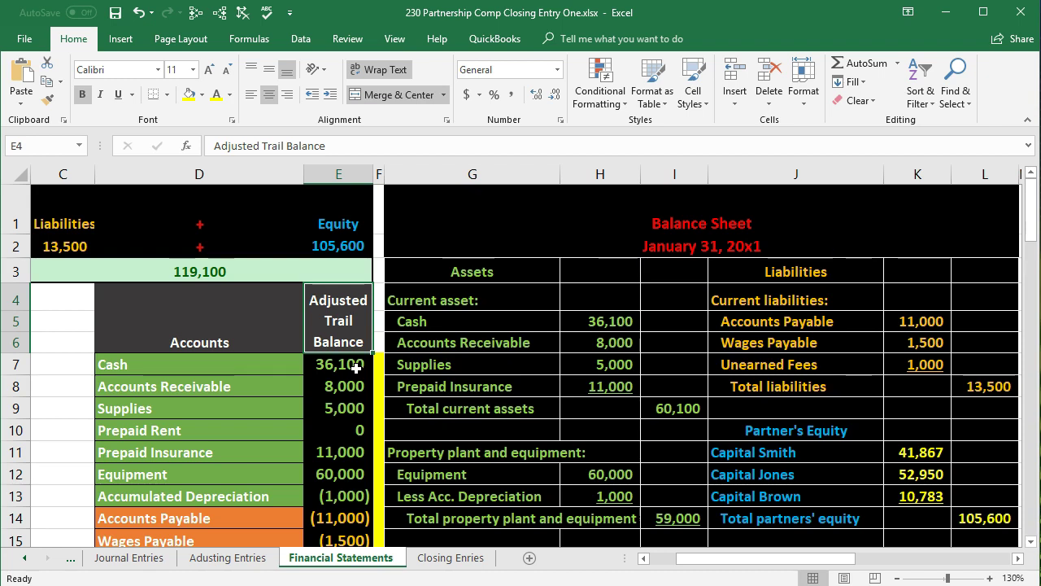
scroll(351, 384, "down", 3)
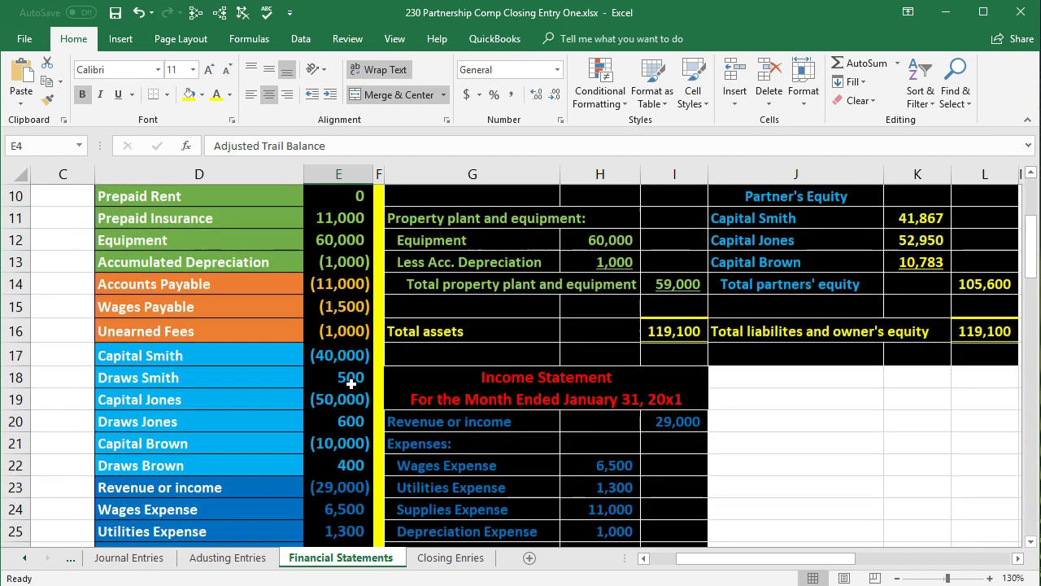
scroll(350, 384, "up", 2)
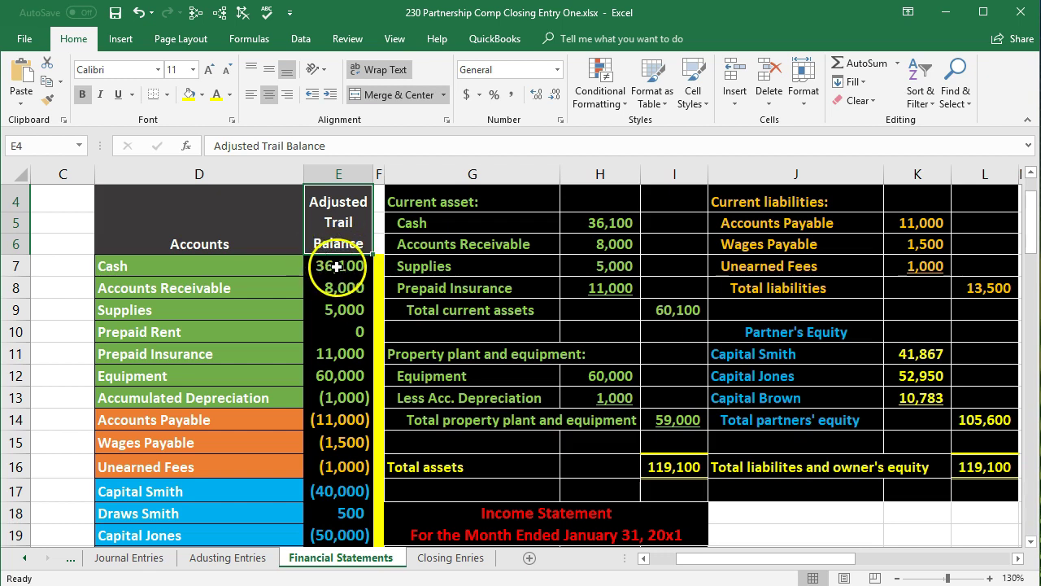
On the Closing Enries sheet, change the Adjustment column heading in H4 to "Closing Entries"
left_click(435, 562)
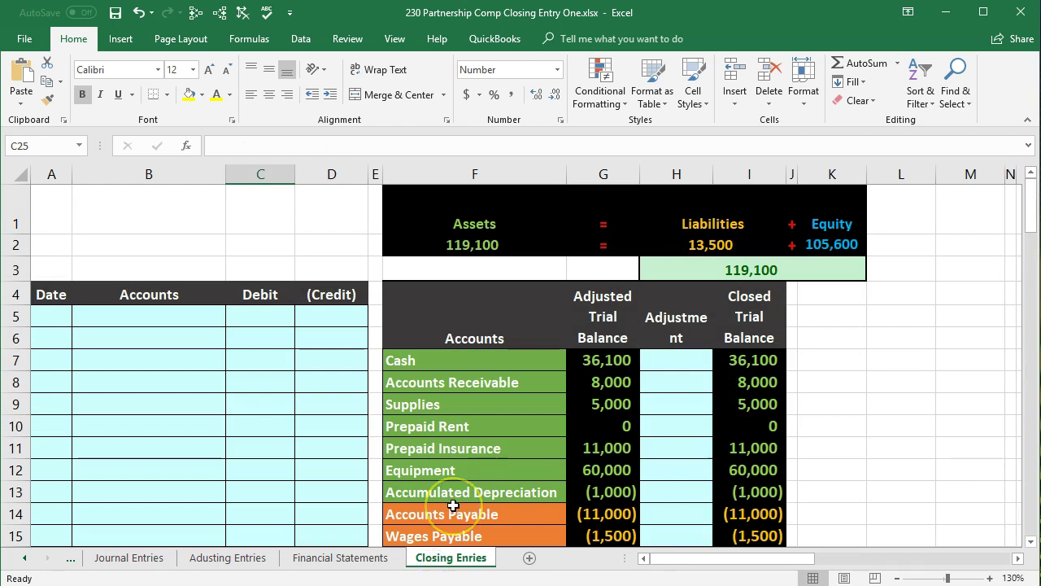
scroll(453, 505, "down", 1)
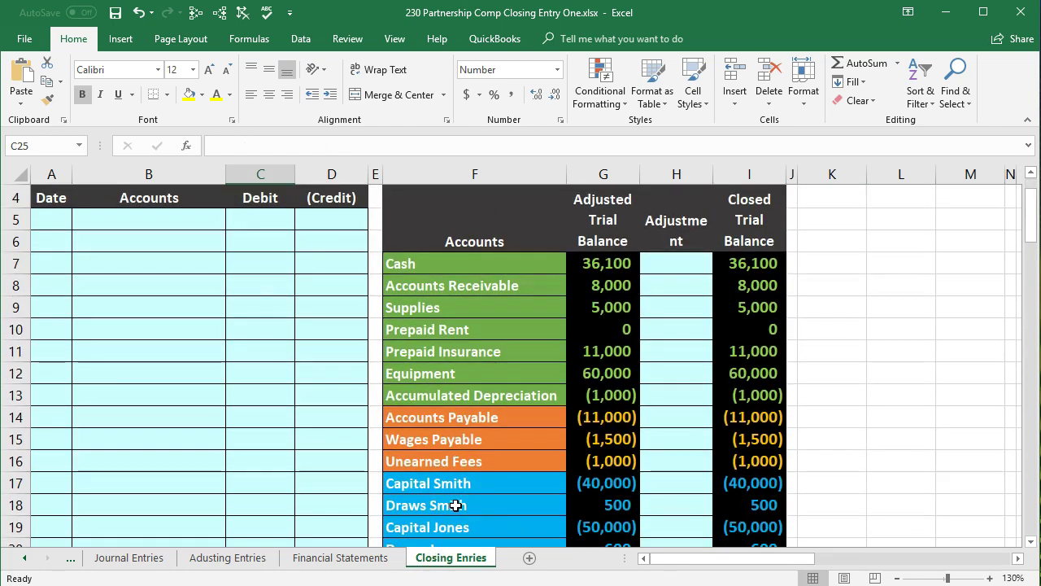
scroll(453, 506, "up", 1)
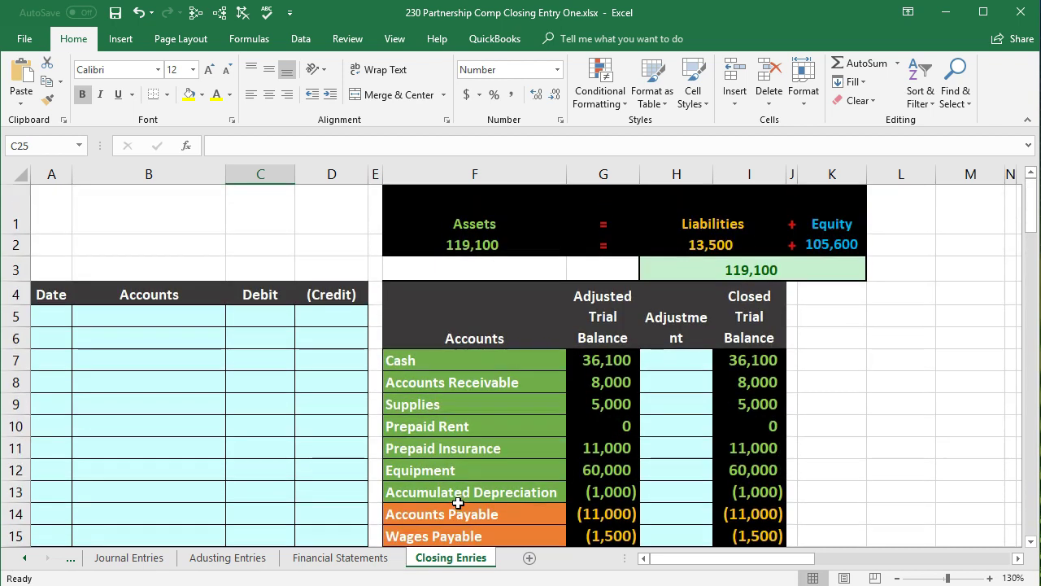
left_click(628, 332)
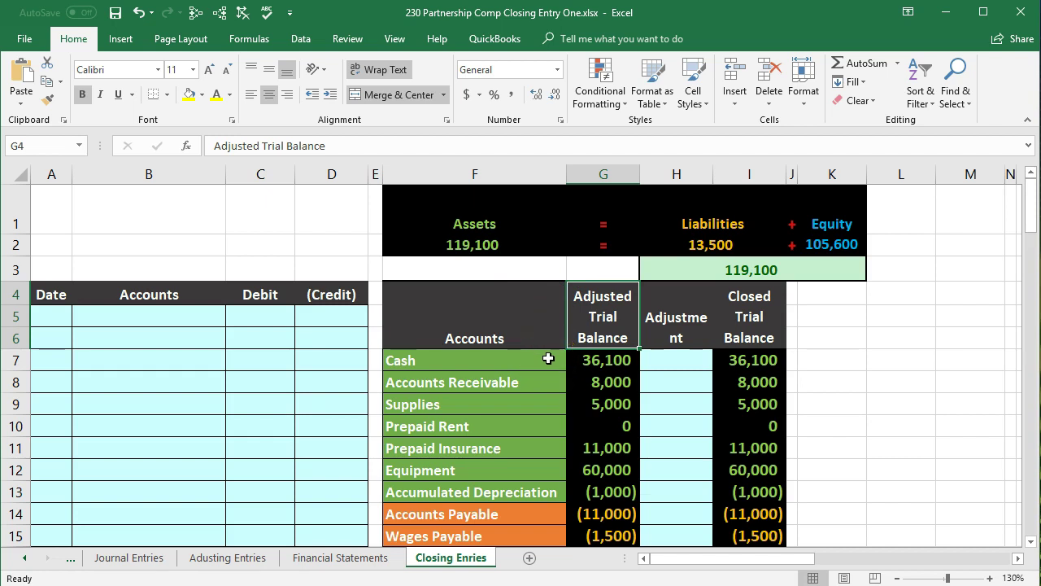
left_click(688, 328)
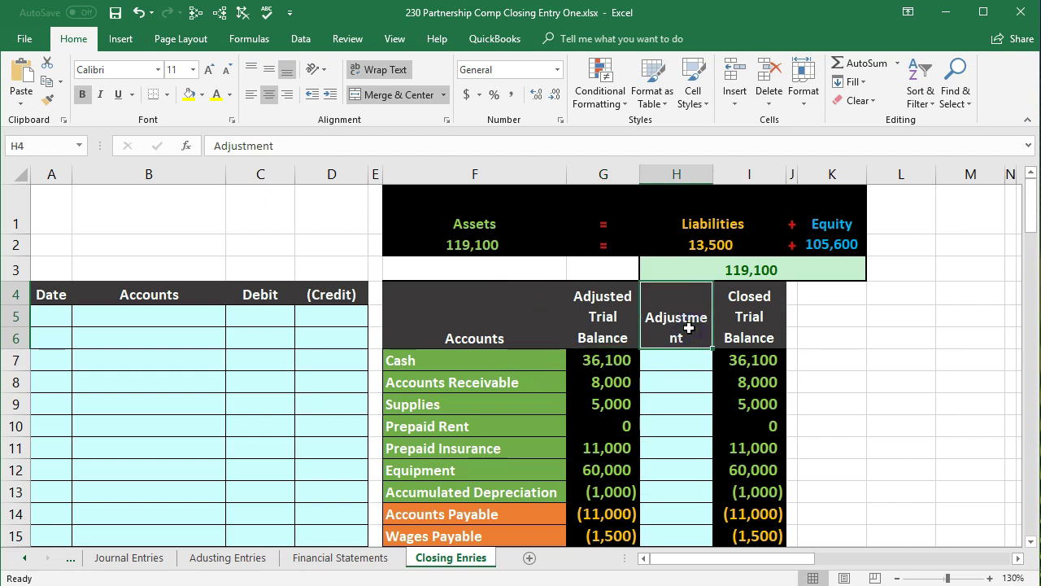
type("C")
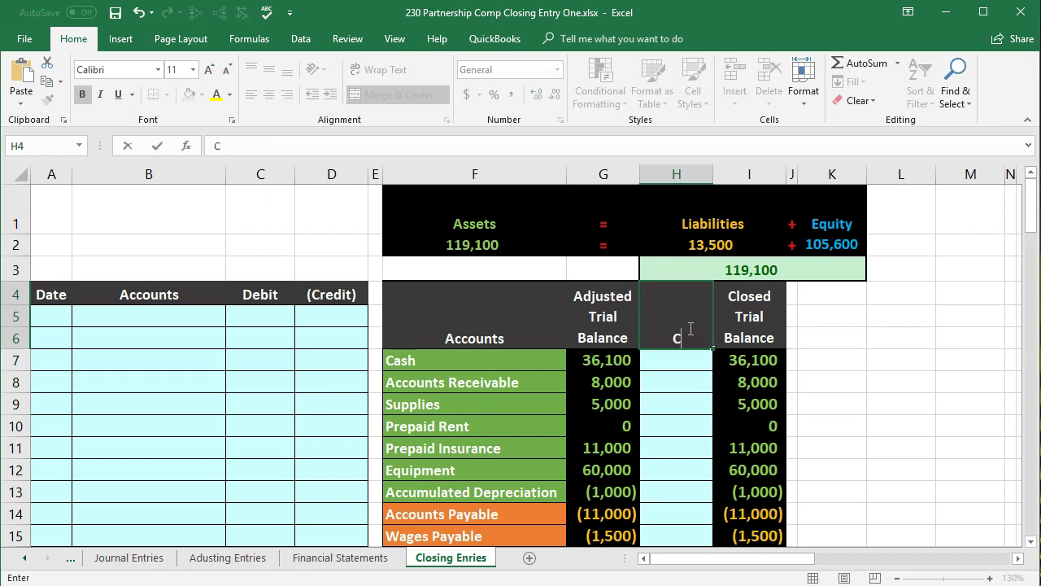
type("losing Entries")
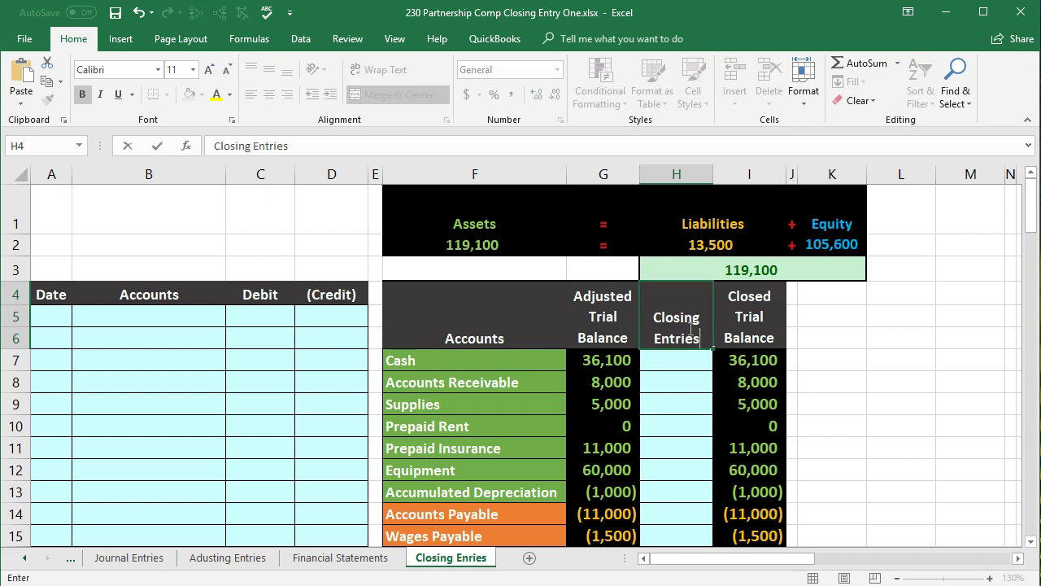
key("Return")
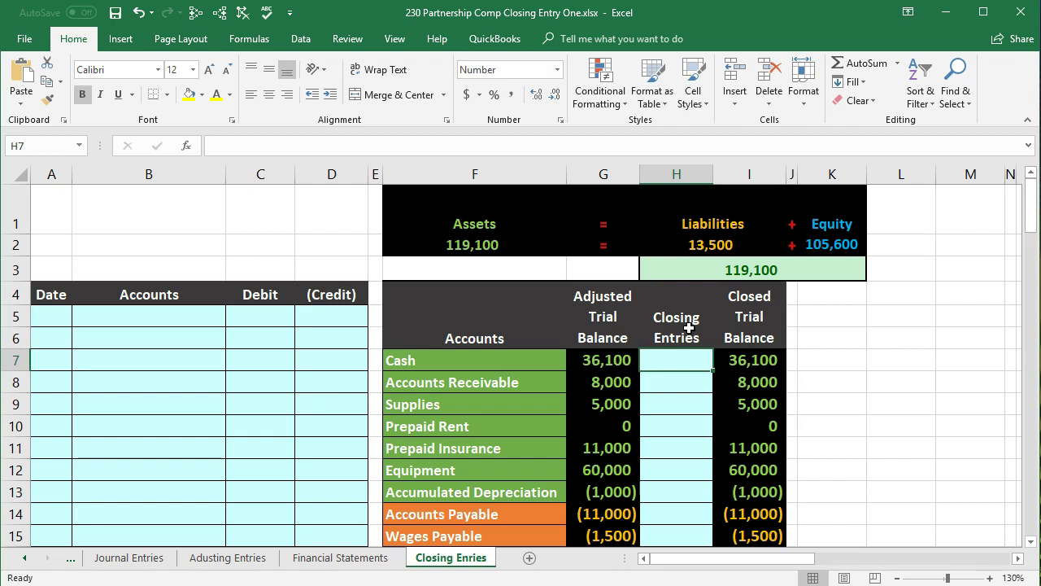
Check the Closed Trial Balance column and highlight the adjusted revenue and expense balances in G24:G30
left_click(736, 332)
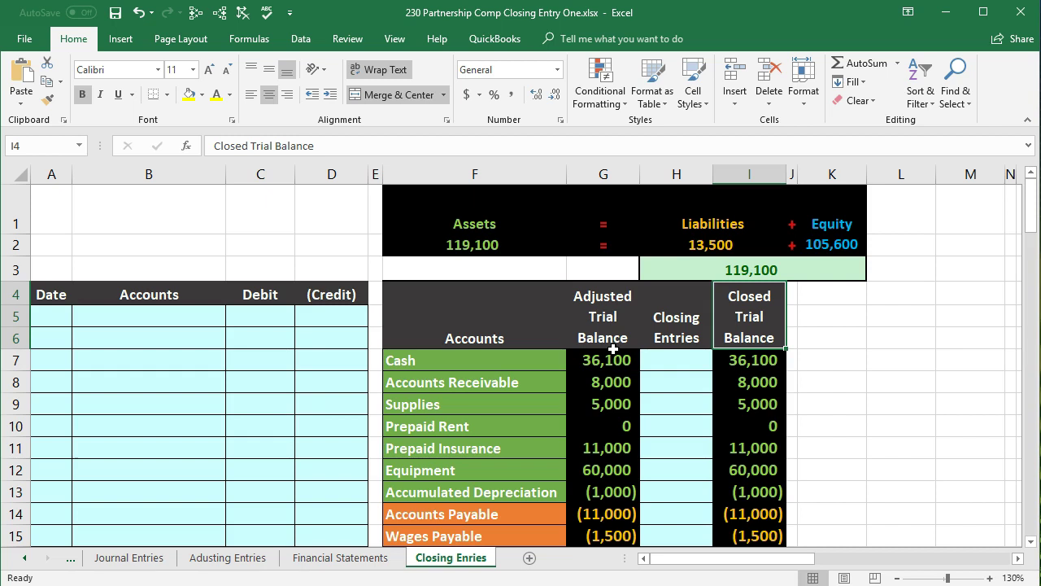
scroll(613, 349, "down", 3)
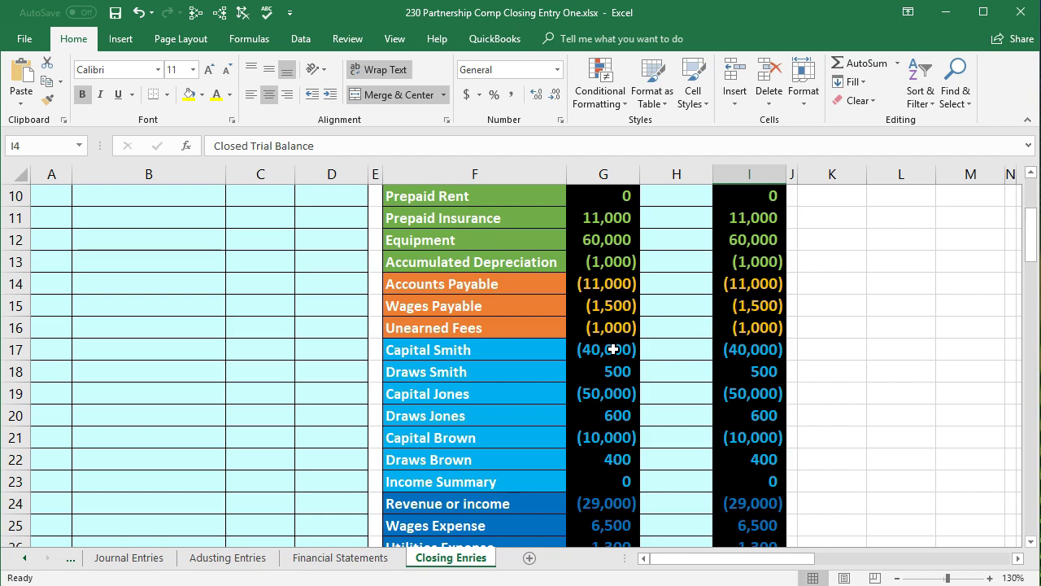
scroll(612, 349, "down", 3)
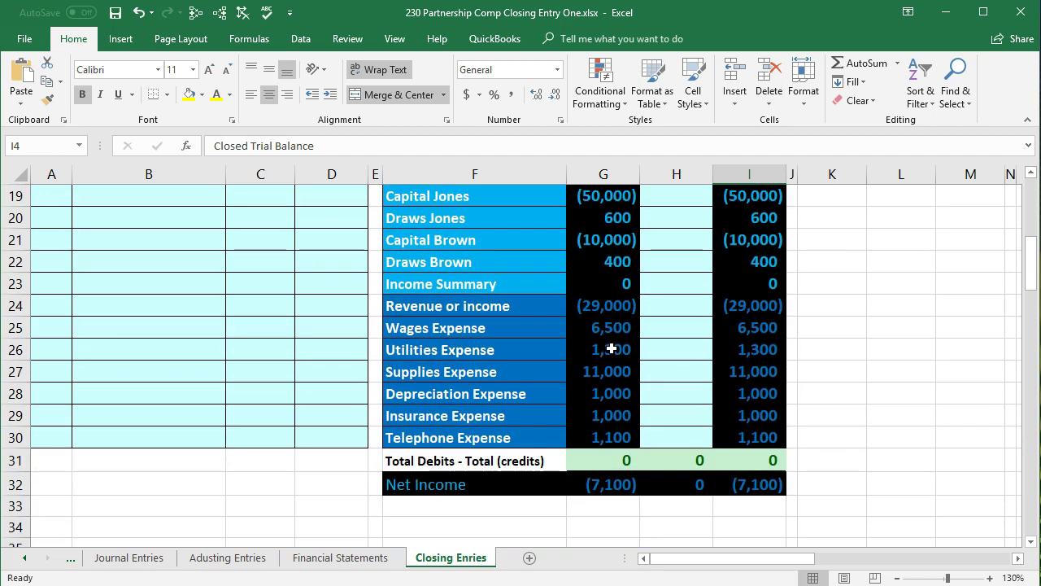
left_click(599, 306)
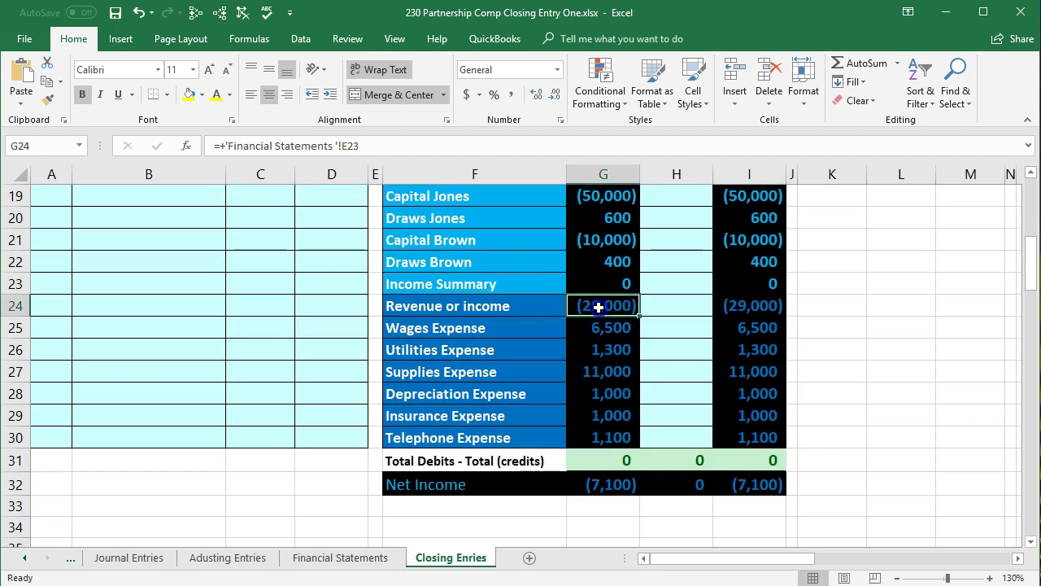
left_click_drag(599, 307, 597, 429)
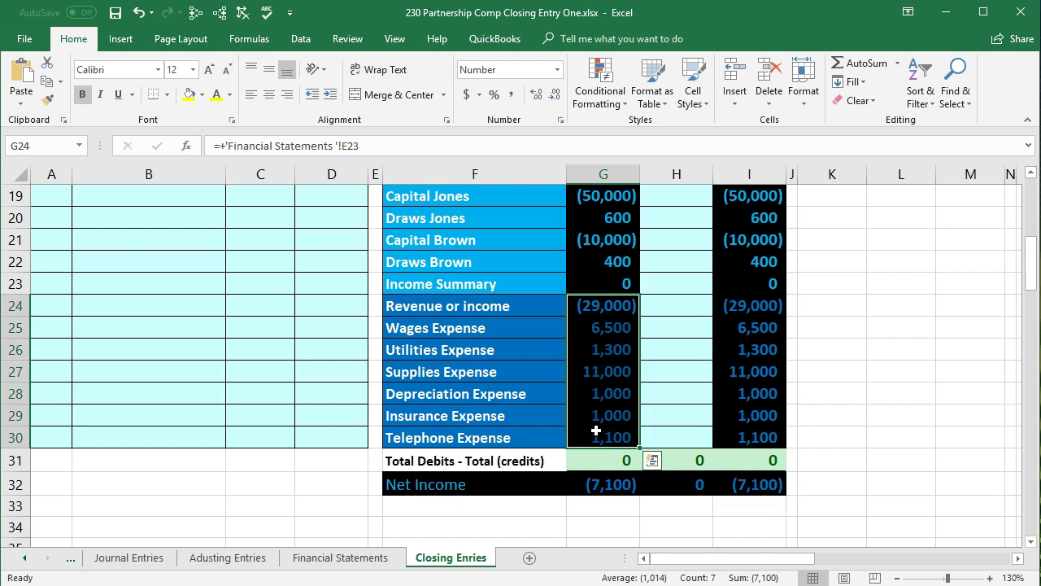
left_click_drag(600, 308, 585, 430)
Highlight all temporary accounts together: revenue and expenses in G24:G30 plus the three partners' draws in G18, G20 and G22
scroll(593, 463, "up", 2)
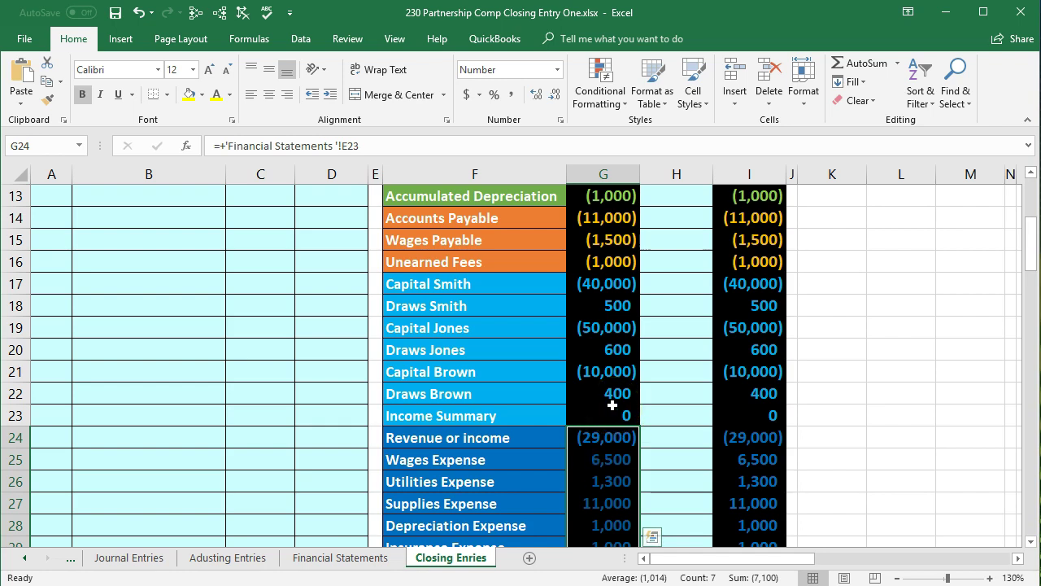
scroll(612, 404, "down", 1)
left_click_drag(614, 372, 612, 496)
left_click(616, 240, "ctrl")
left_click(617, 281, "ctrl")
left_click_drag(612, 371, 586, 504)
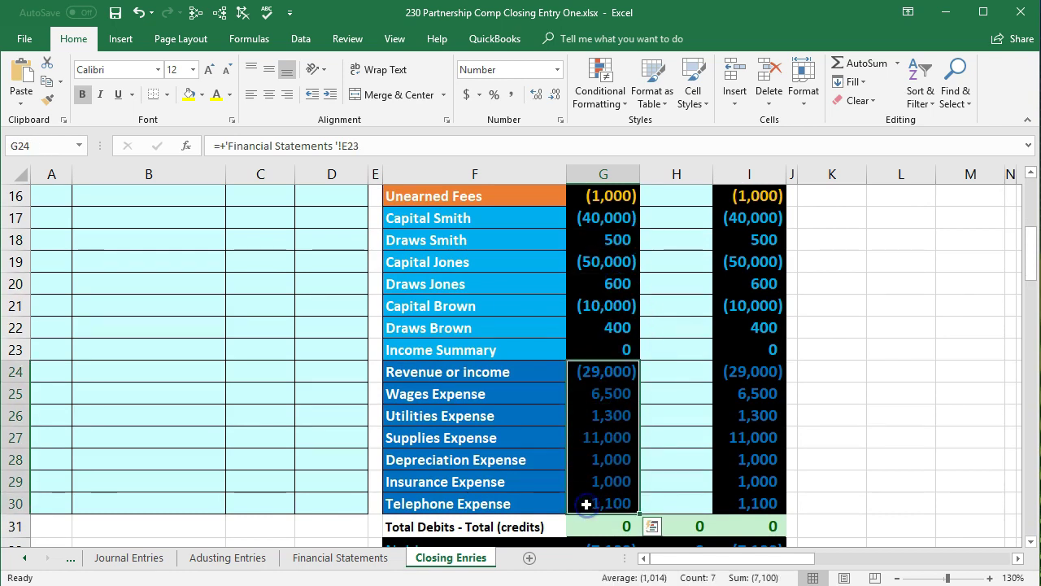
left_click(616, 241, "ctrl")
left_click(615, 283, "ctrl")
left_click(613, 330, "ctrl")
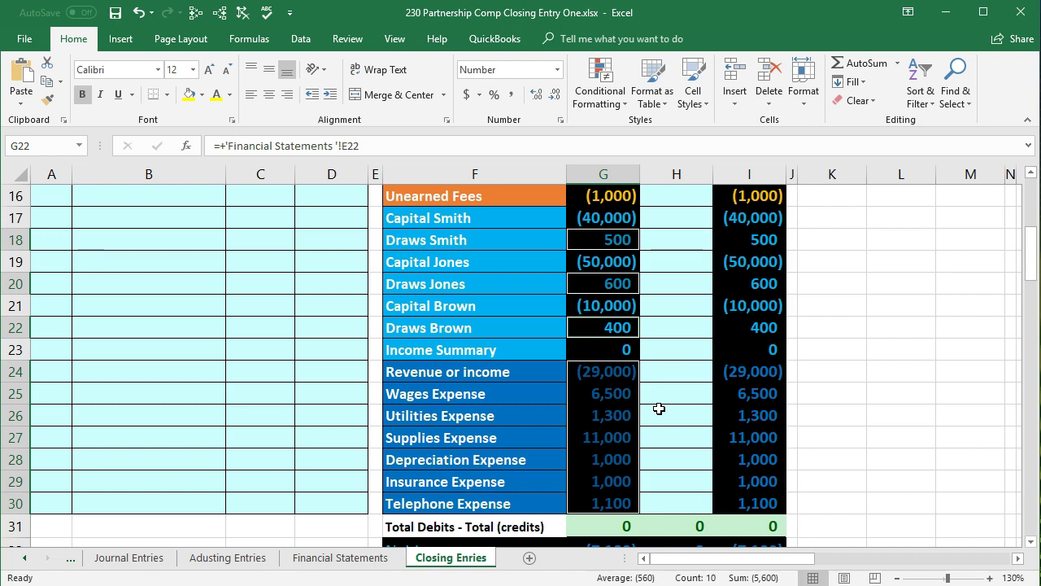
Look over the whole adjusted trial balance, clear the combined selection, and highlight only the revenue and expense balances G24:G30
scroll(659, 408, "up", 4)
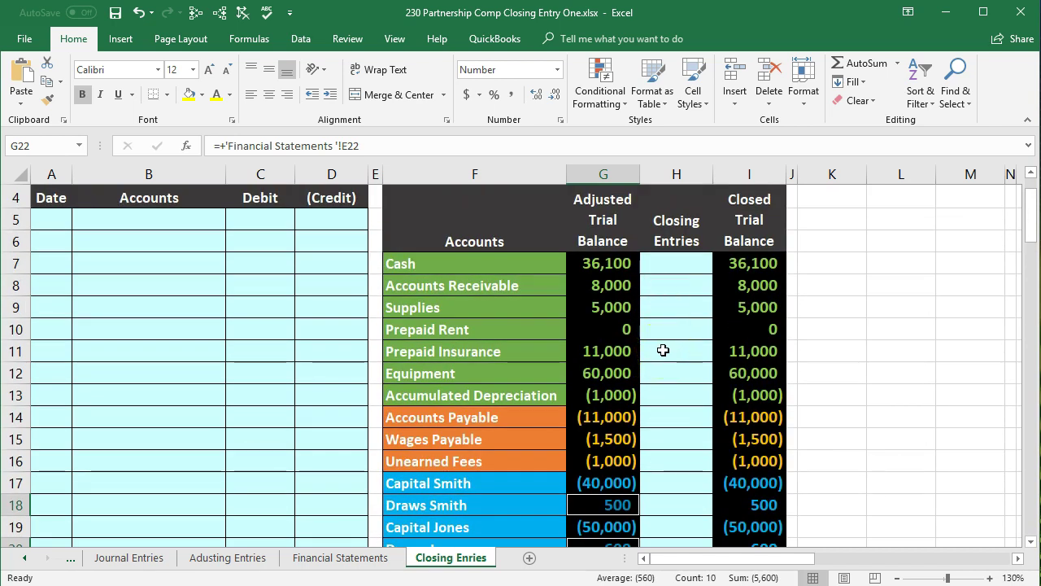
scroll(663, 350, "down", 3)
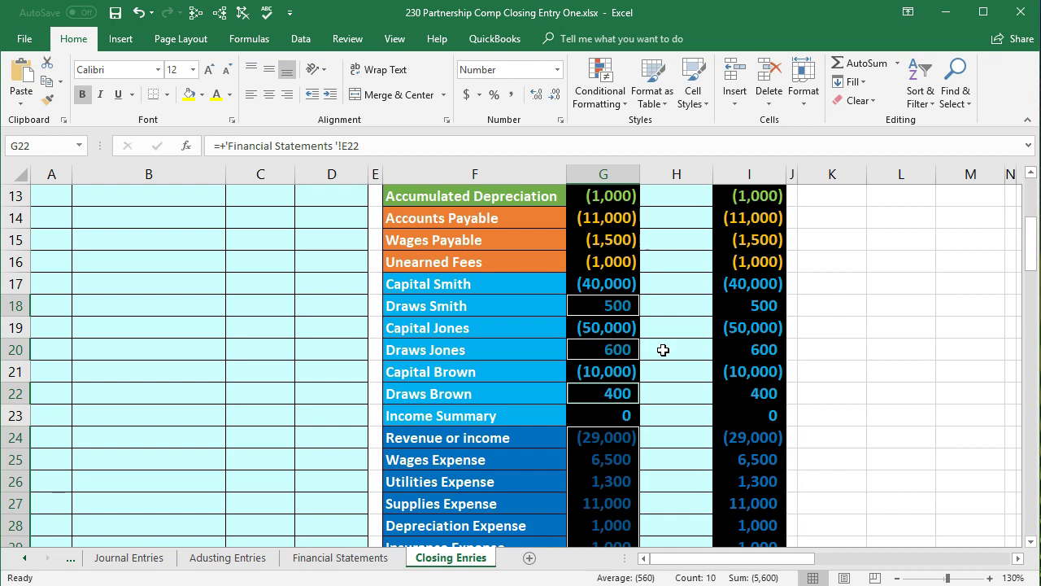
left_click(663, 349)
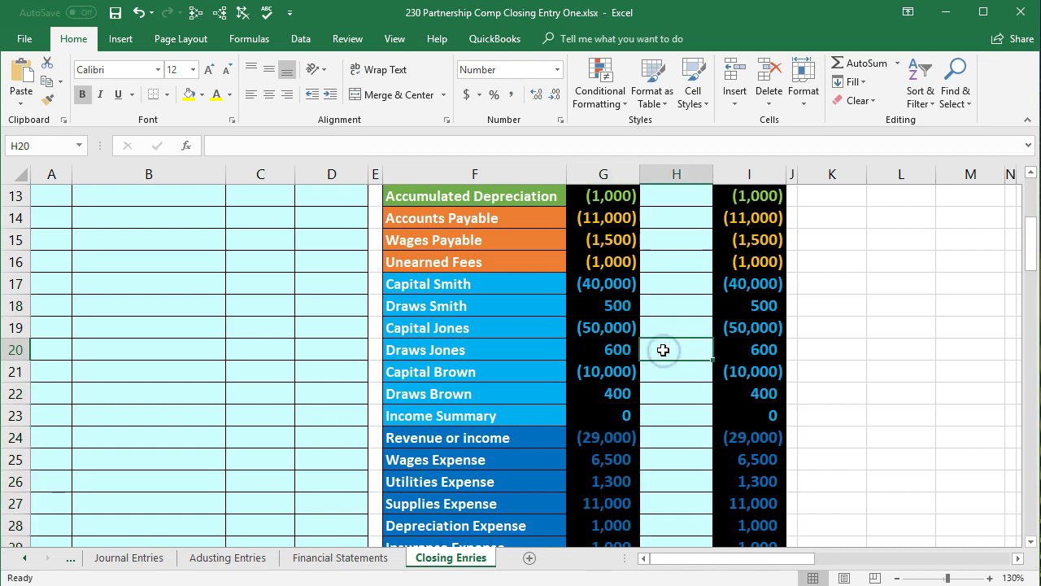
scroll(663, 350, "down", 1)
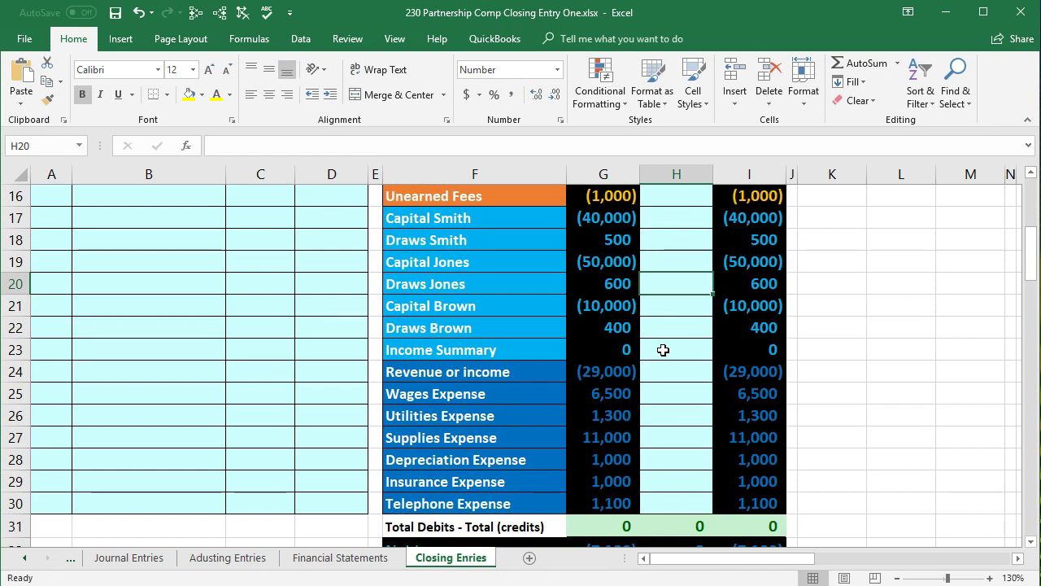
left_click_drag(610, 376, 607, 496)
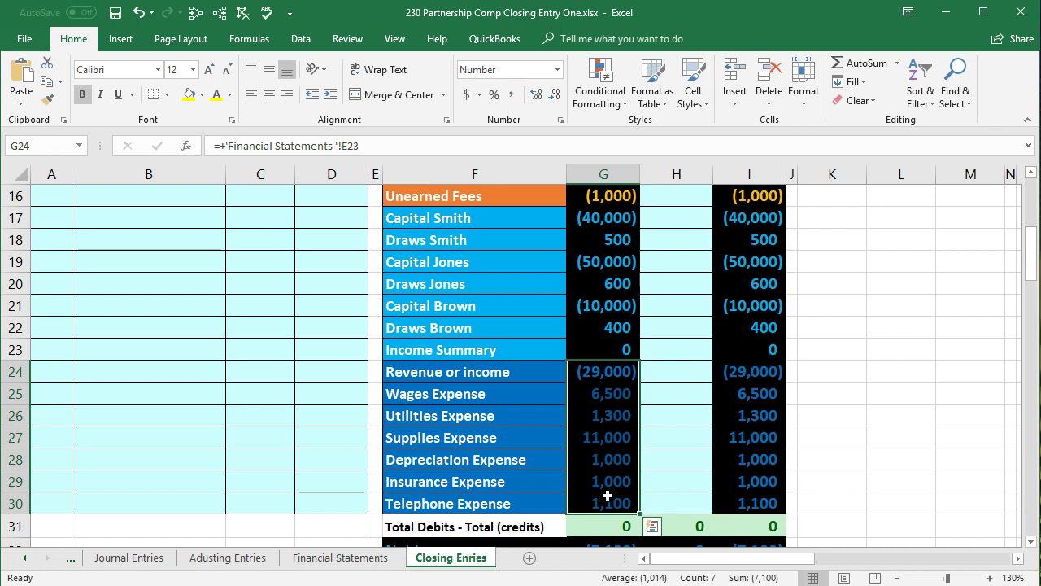
Check the adjusted revenue balance in G24 and the blank closing-entry journal starting at A5
left_click(595, 379)
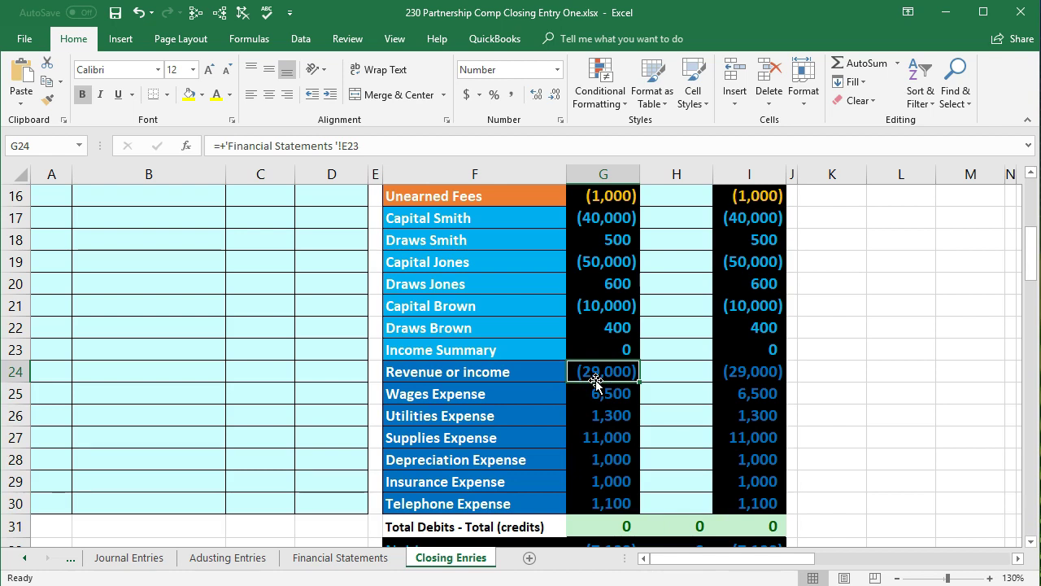
scroll(268, 449, "up", 2)
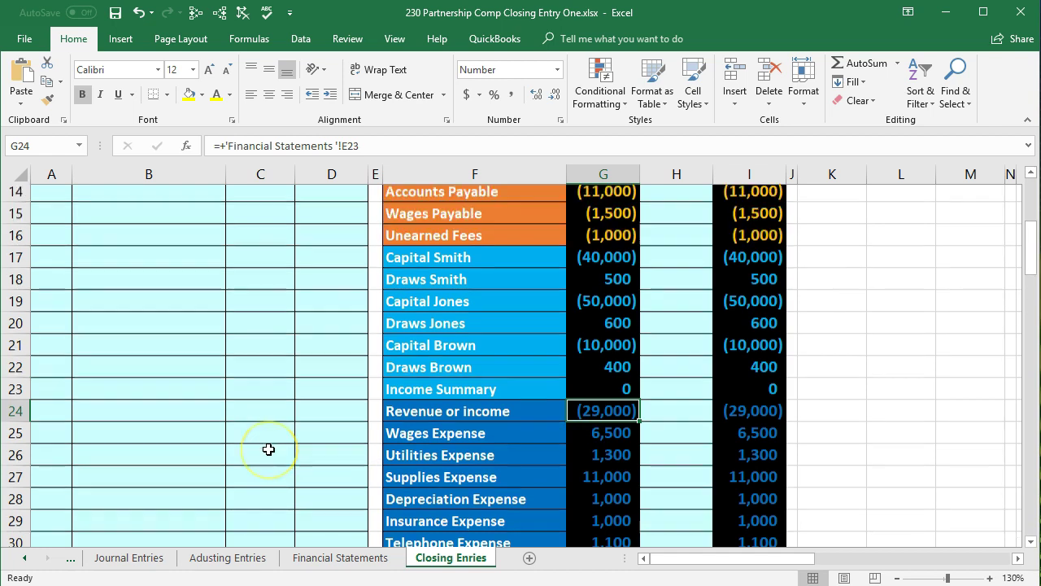
scroll(269, 449, "up", 3)
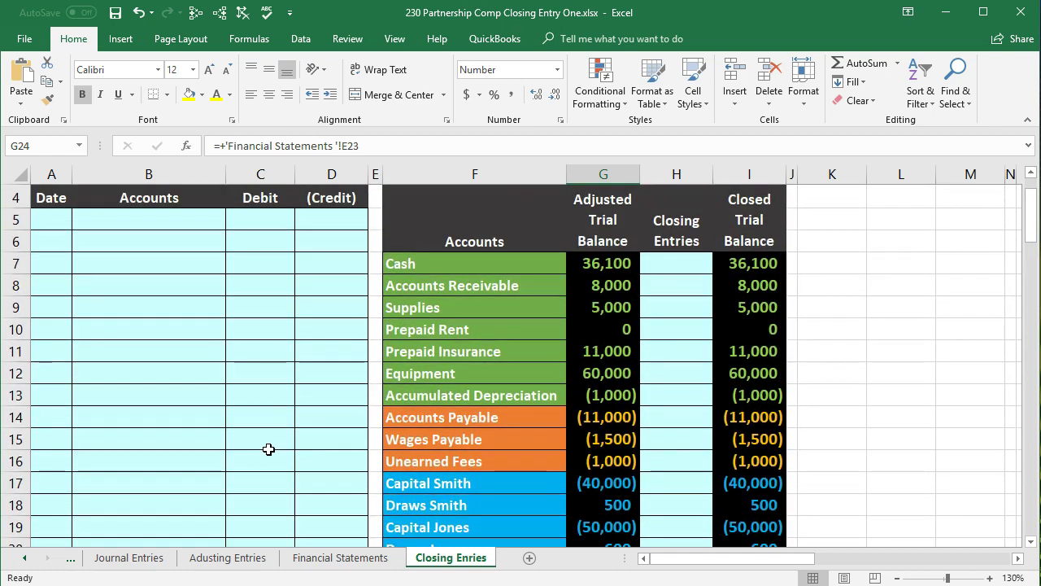
left_click(51, 221)
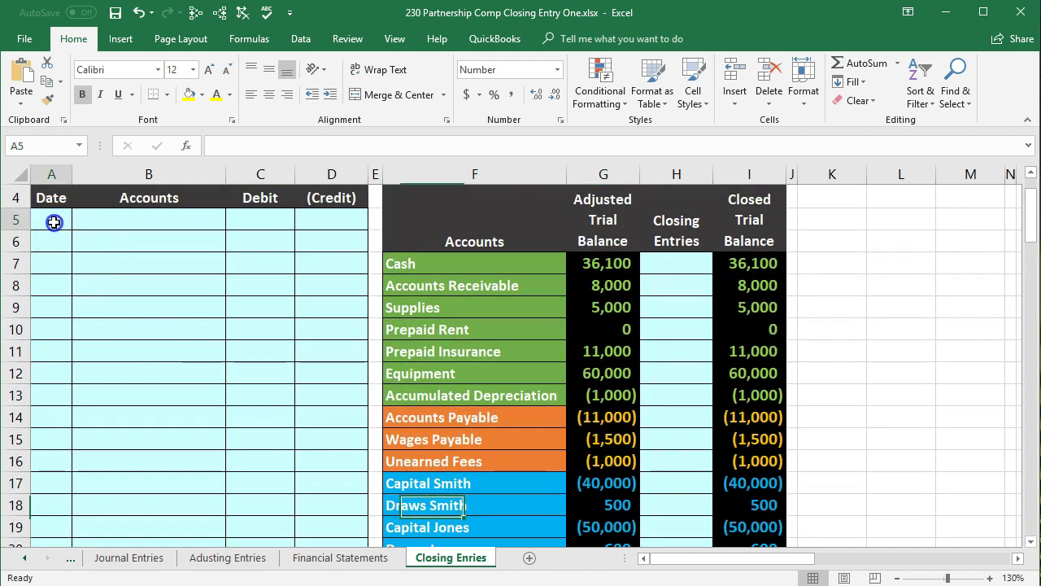
scroll(187, 406, "down", 4)
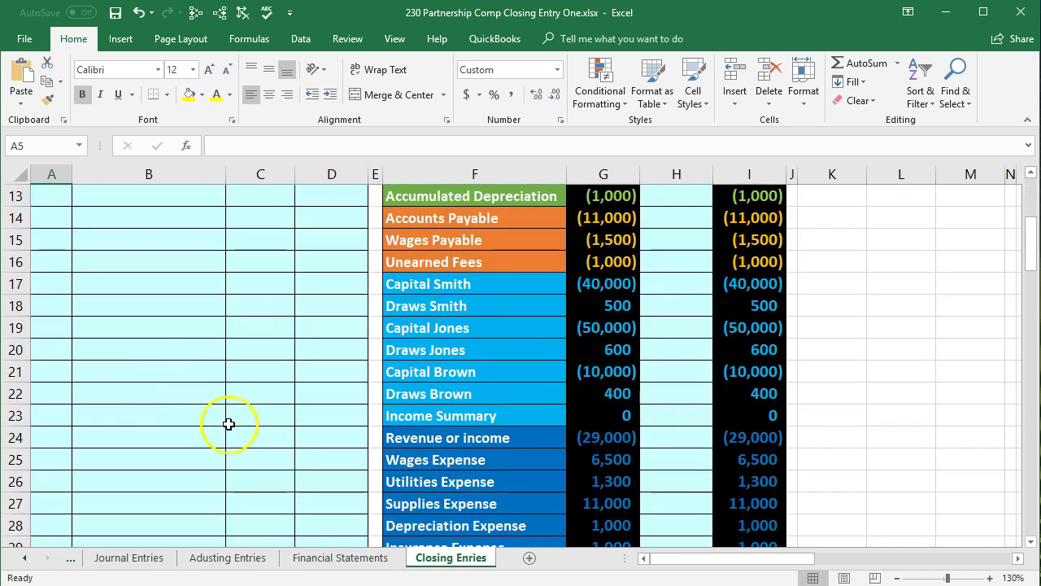
Examine the Income Summary account in row 23, highlighting it, the expense accounts F25:G30, and the revenue and expense block F24:G30
left_click_drag(446, 371, 575, 356)
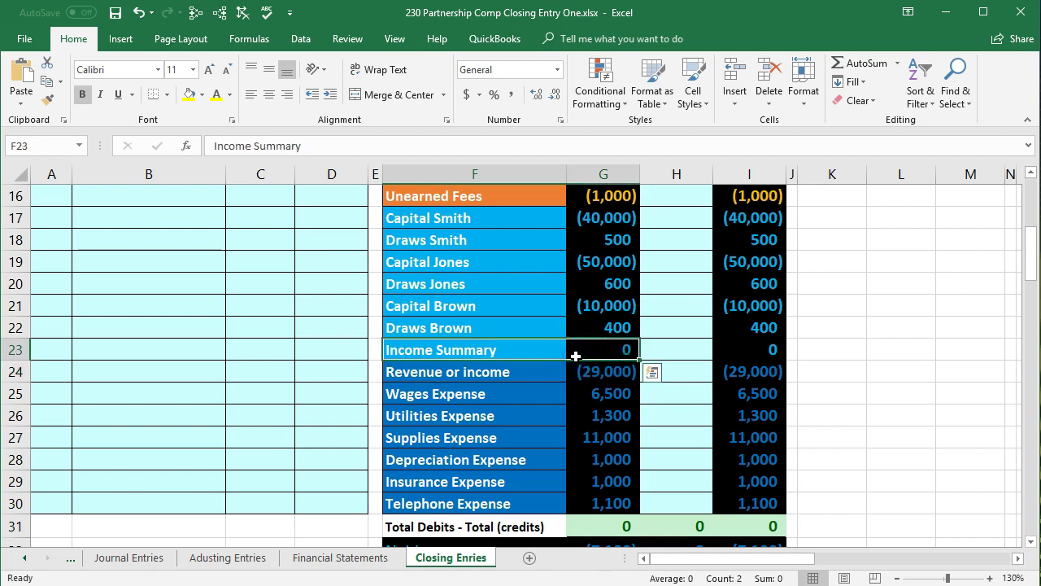
left_click_drag(525, 402, 580, 502)
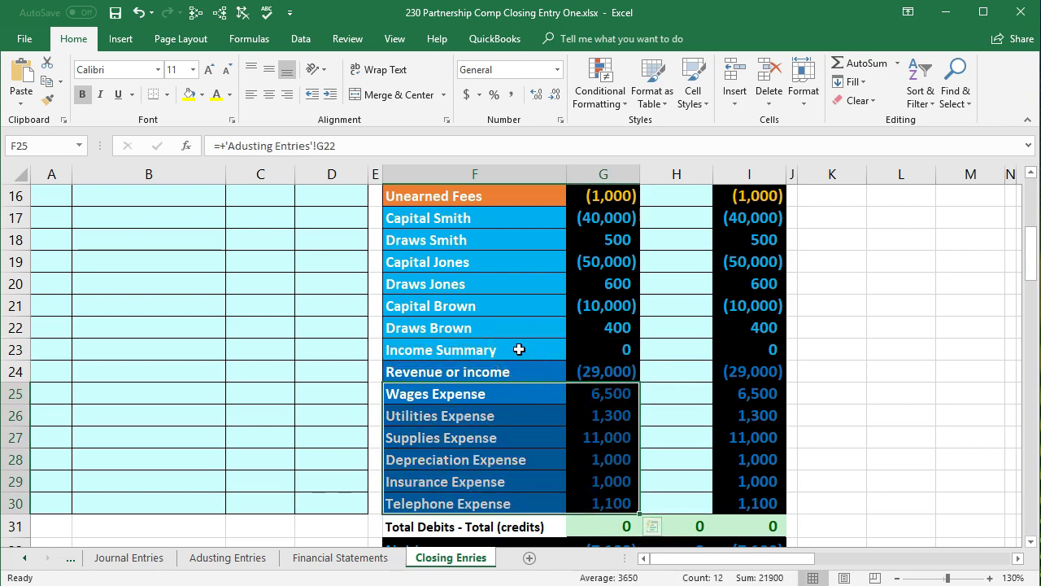
left_click_drag(519, 349, 600, 353)
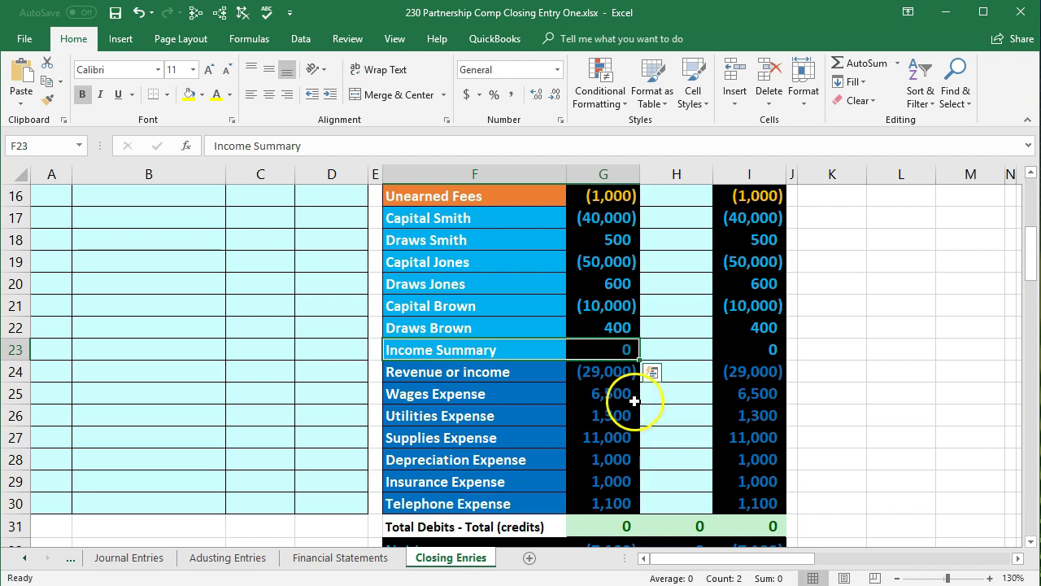
left_click(546, 351)
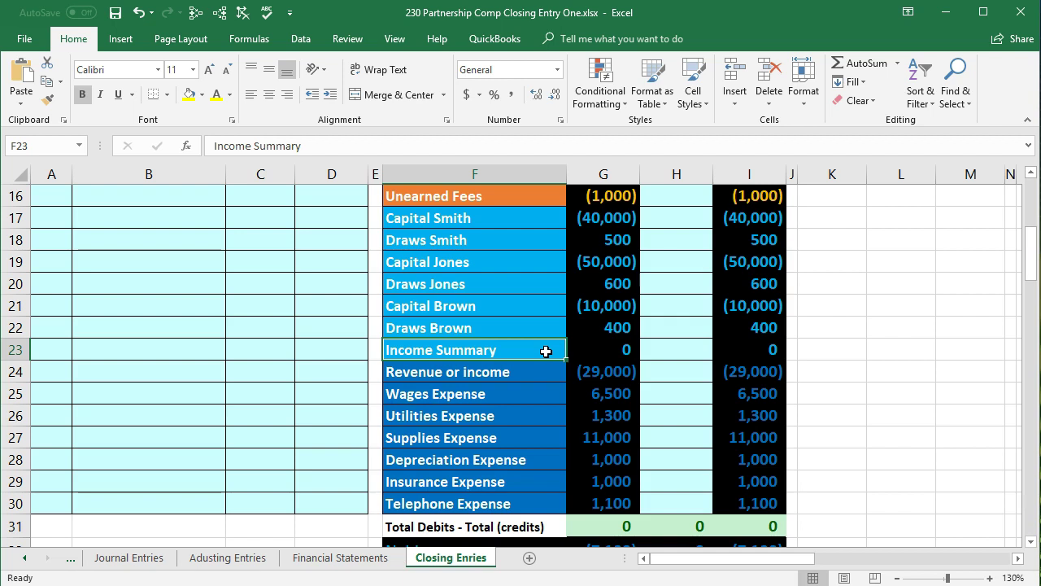
left_click(581, 347)
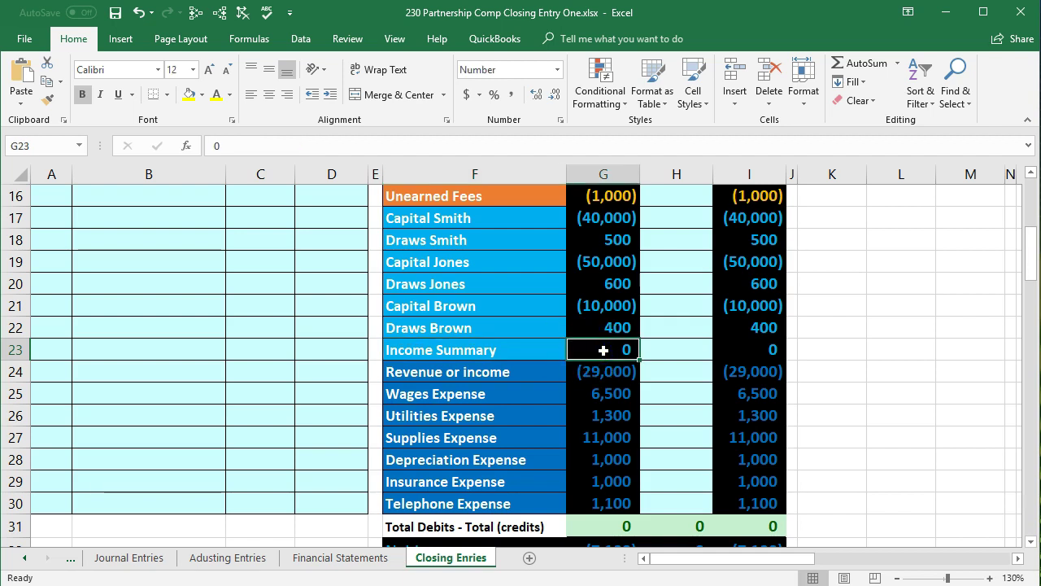
left_click_drag(548, 372, 609, 492)
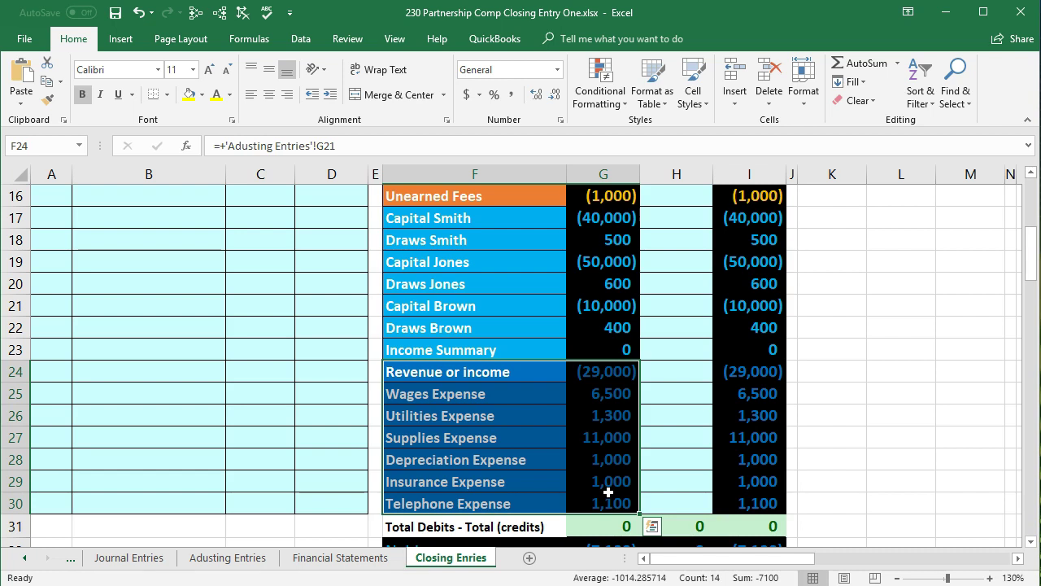
left_click(524, 346)
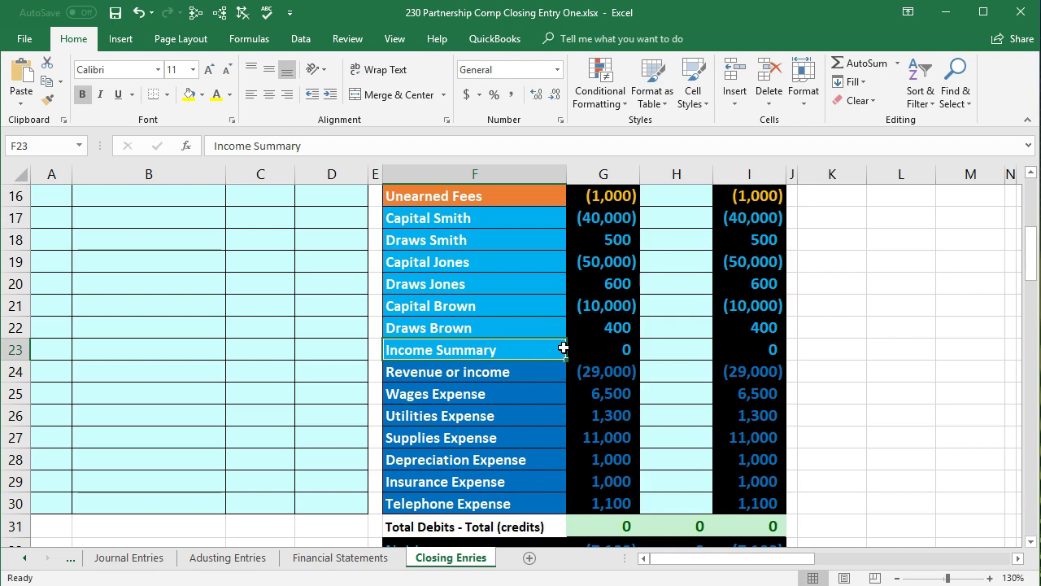
Compare the closed Income Summary balance in I23 with Net Income in G32 and the closed revenue and expense balances in I24:I30
scroll(563, 348, "down", 1)
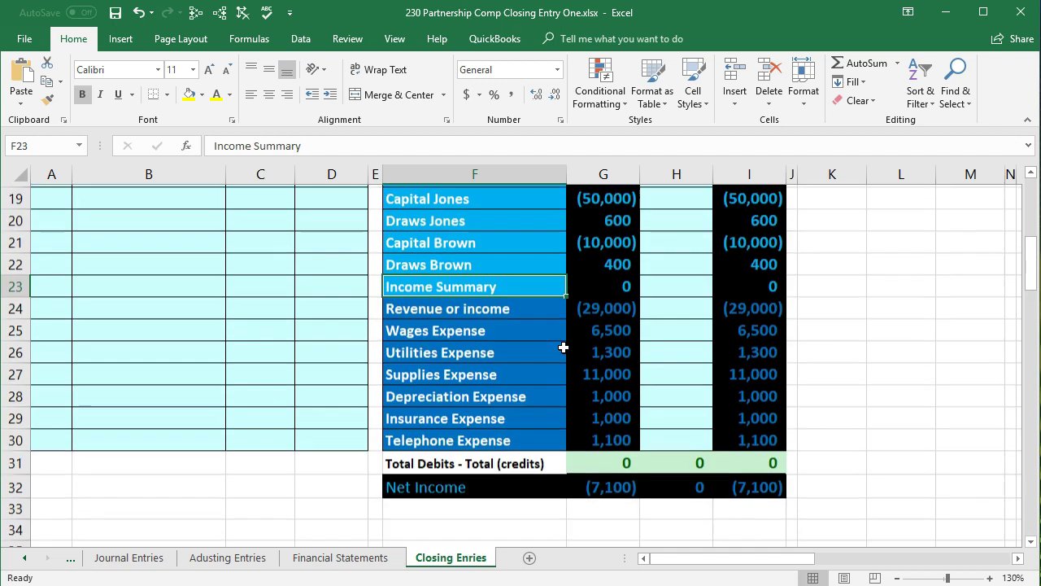
left_click(761, 282)
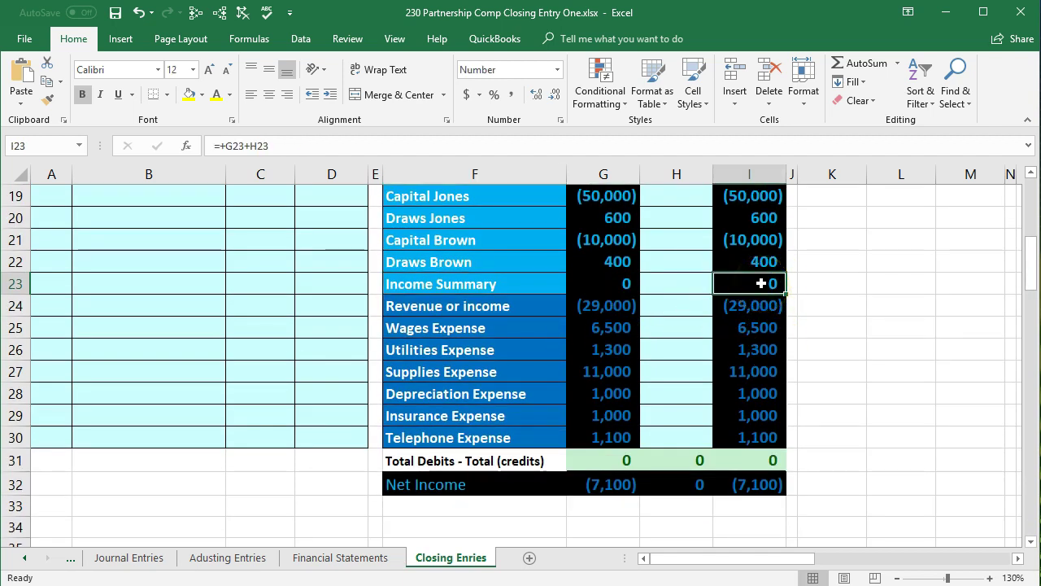
left_click(617, 482)
left_click(753, 286)
left_click(614, 484)
left_click(749, 290)
left_click_drag(742, 315, 757, 438)
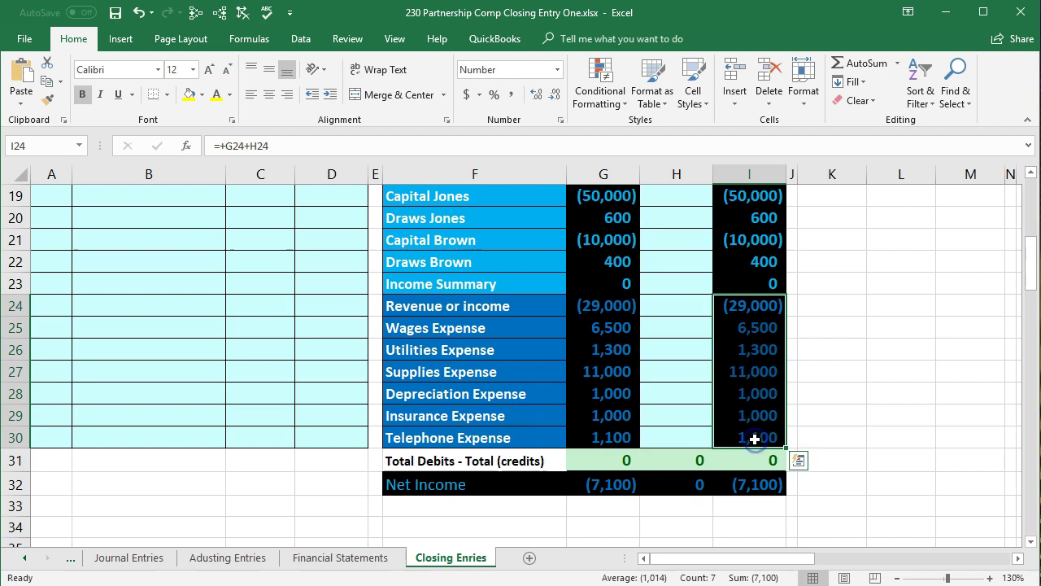
left_click(623, 483)
left_click(763, 305)
left_click(764, 283)
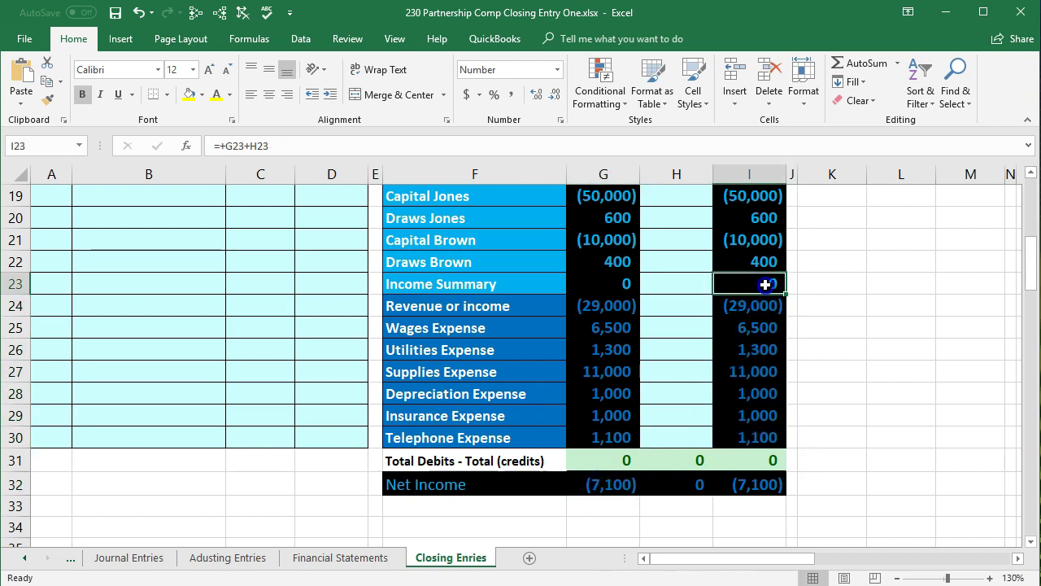
On the Financial Statements sheet, review the Statement of Partners' Equity: beginning capital, investments, net income, draws, and the partners' ending capital
scroll(765, 284, "up", 2)
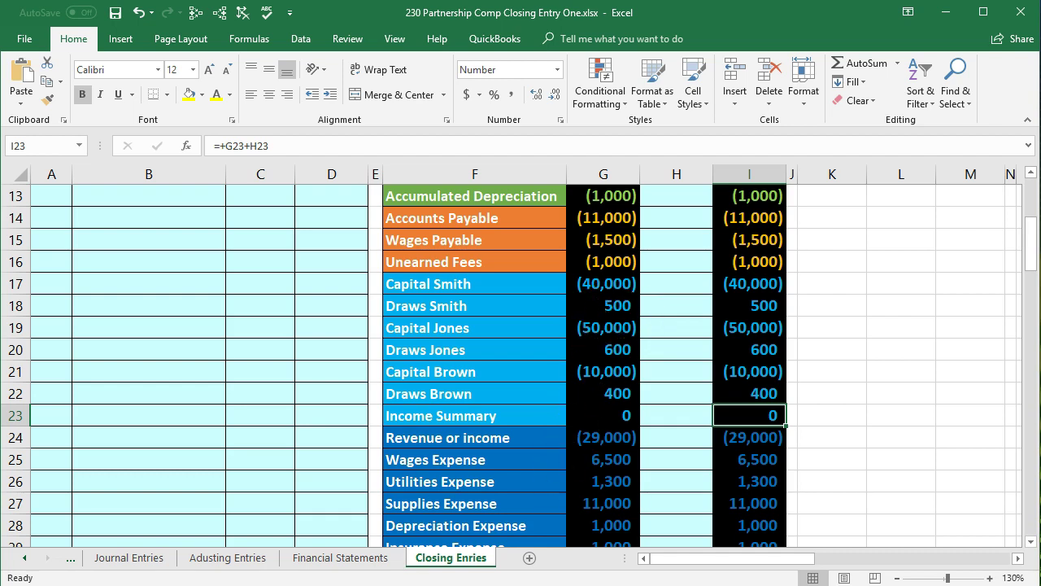
left_click(366, 561)
left_click_drag(751, 561, 872, 561)
scroll(802, 516, "up", 1)
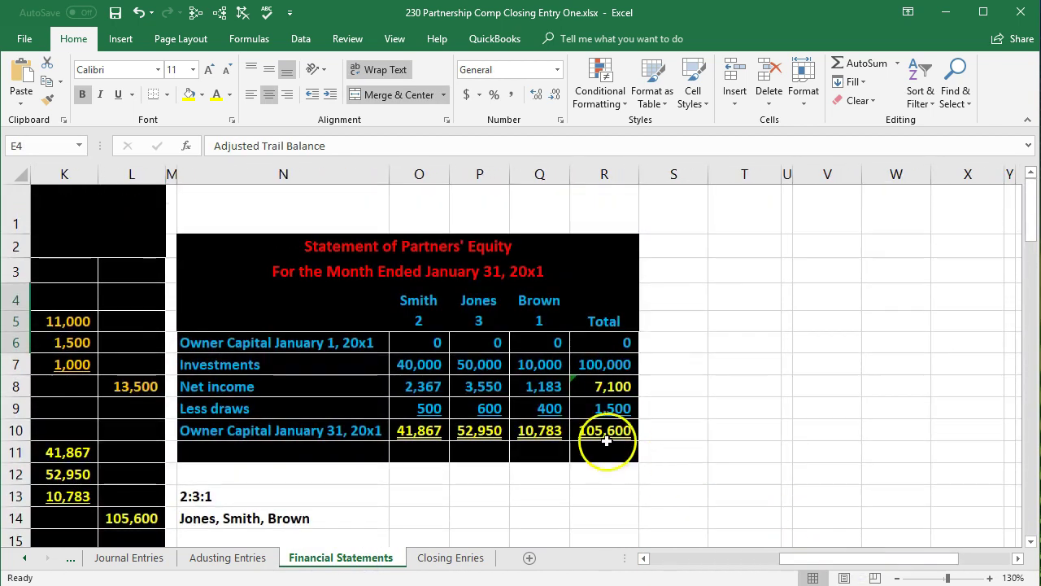
left_click(341, 253)
left_click(332, 338)
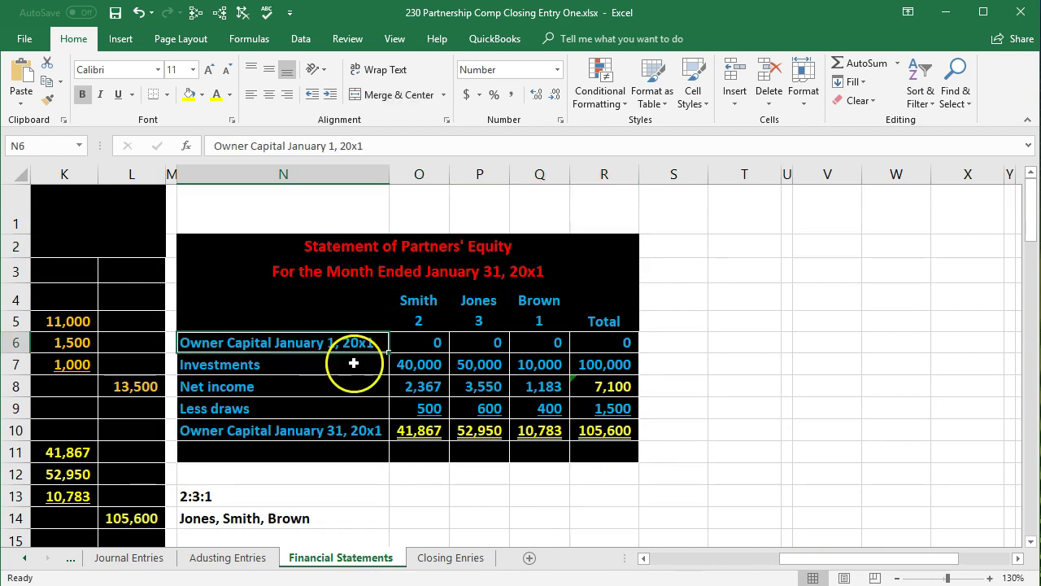
left_click(444, 365)
left_click_drag(445, 366, 602, 373)
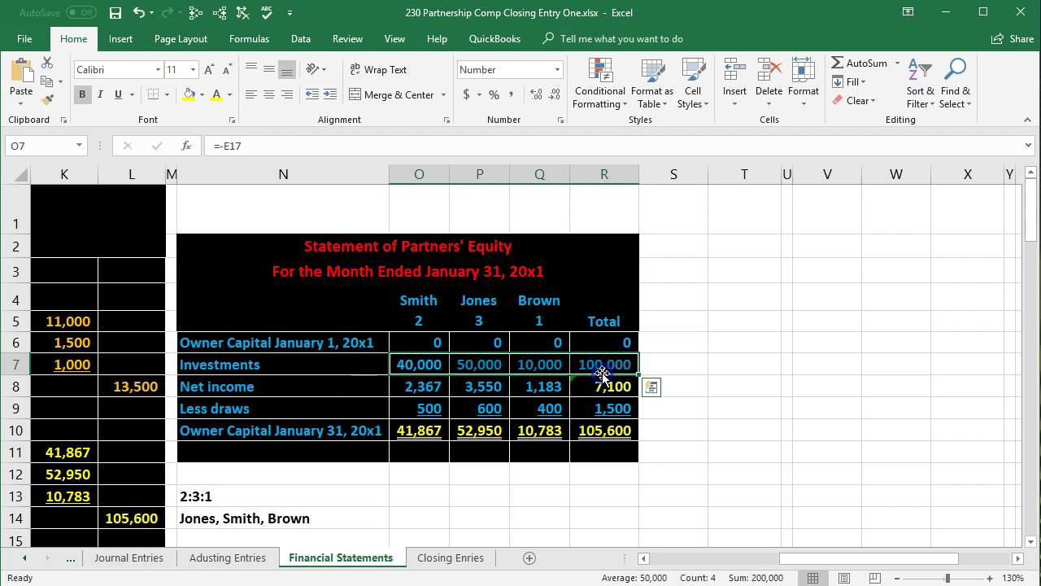
left_click(603, 388)
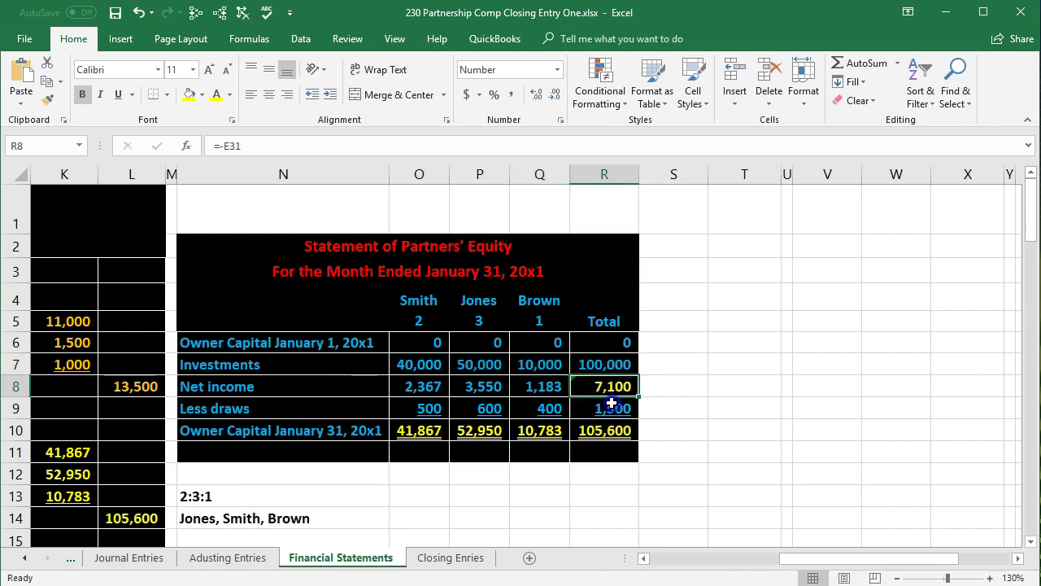
left_click(614, 410)
left_click_drag(427, 429, 534, 445)
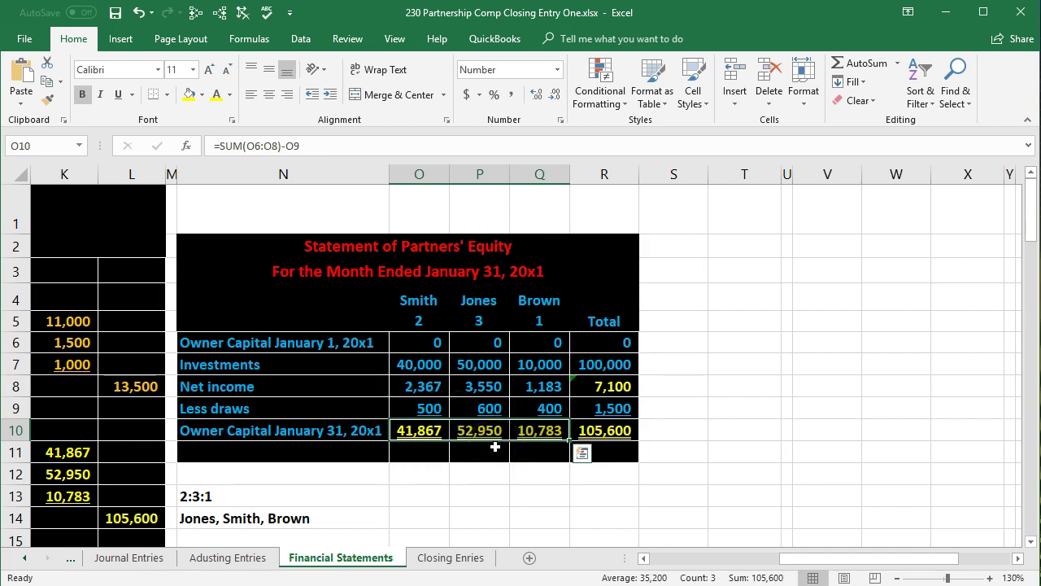
Return to the Closing Enries sheet, check the adjusted revenue balance, and copy the Revenue or income account name from F24
left_click(462, 558)
left_click(464, 459)
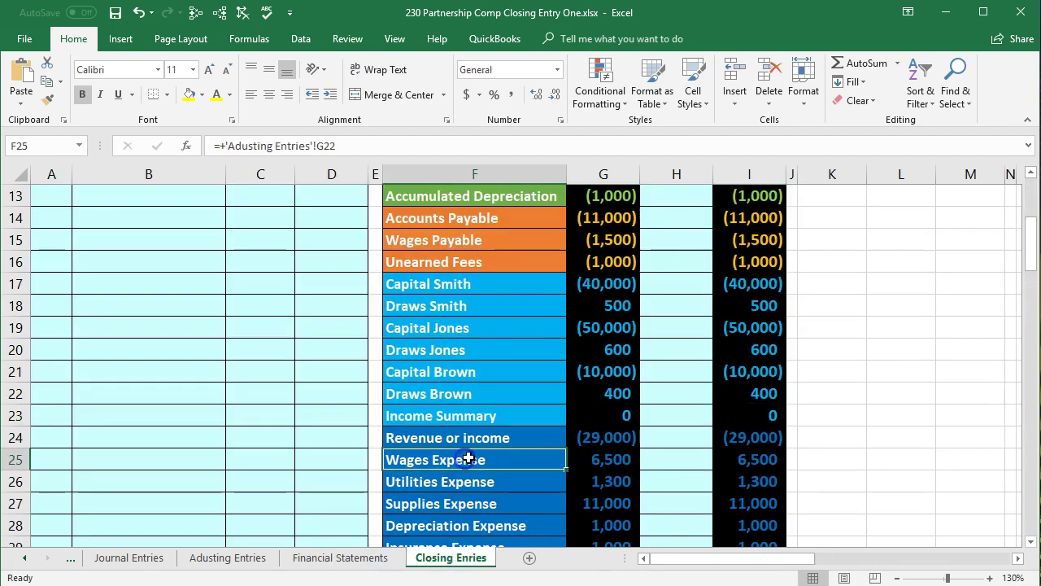
left_click(597, 440)
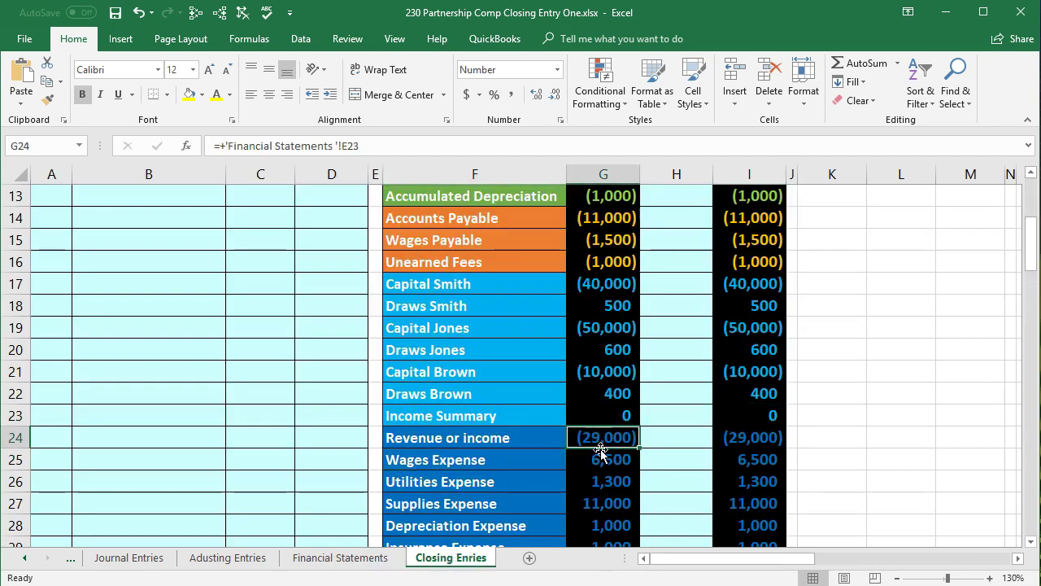
left_click(475, 436)
right_click(476, 438)
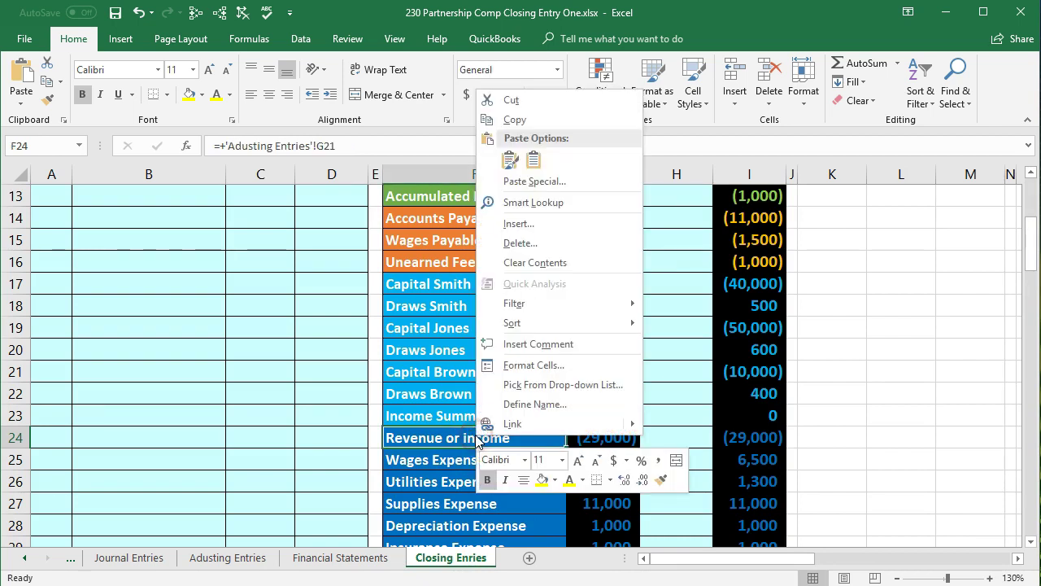
left_click(514, 120)
Enter 1/31 in A5 as the date of the first closing entry
scroll(262, 298, "up", 3)
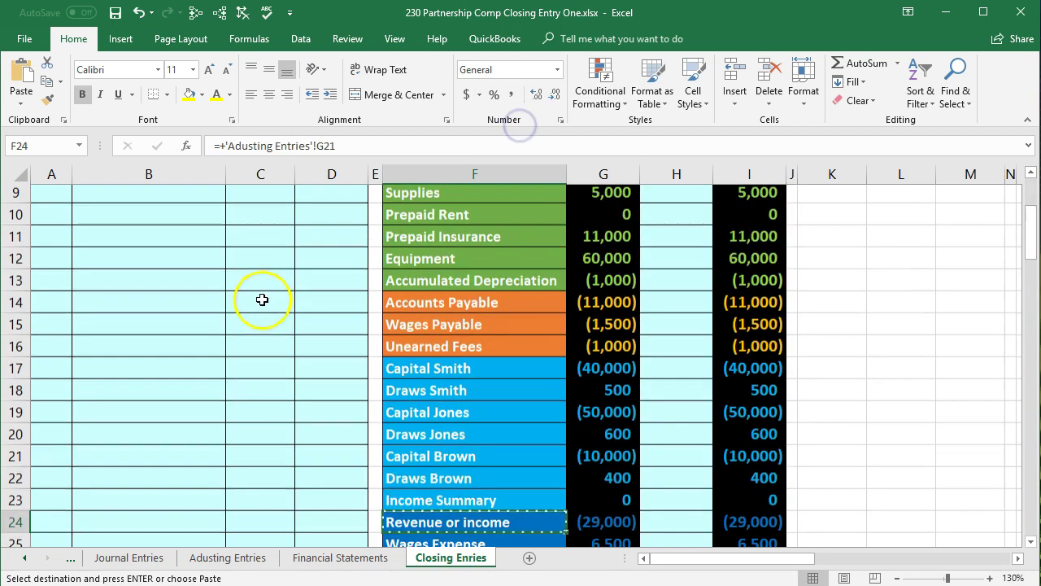
scroll(133, 298, "up", 2)
left_click(51, 316)
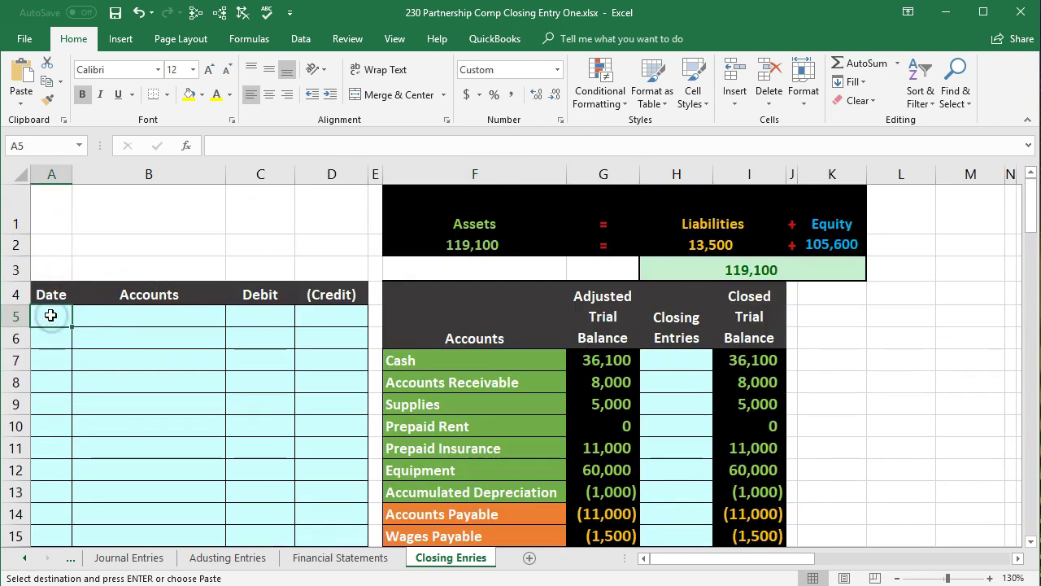
type("1/31")
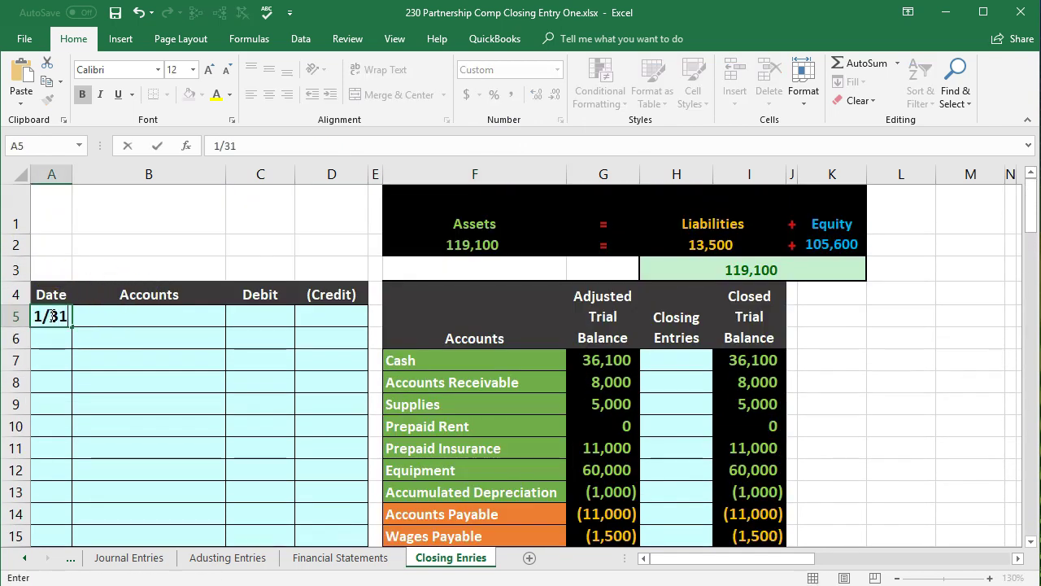
key("Tab")
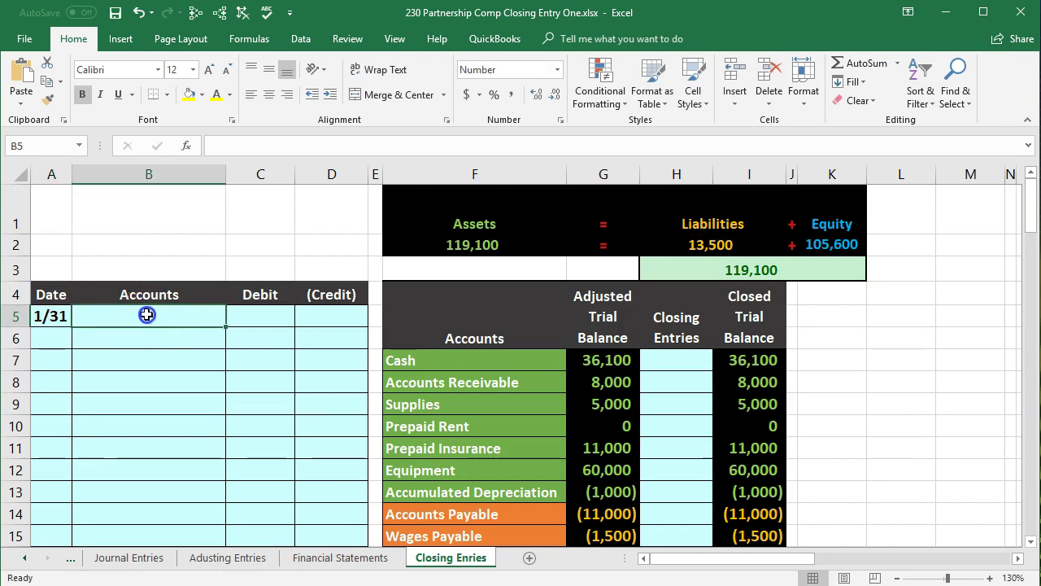
Recheck the revenue balance in G24 and paste the copied Revenue or income account name into B5 as values only
scroll(361, 364, "down", 2)
scroll(588, 421, "down", 1)
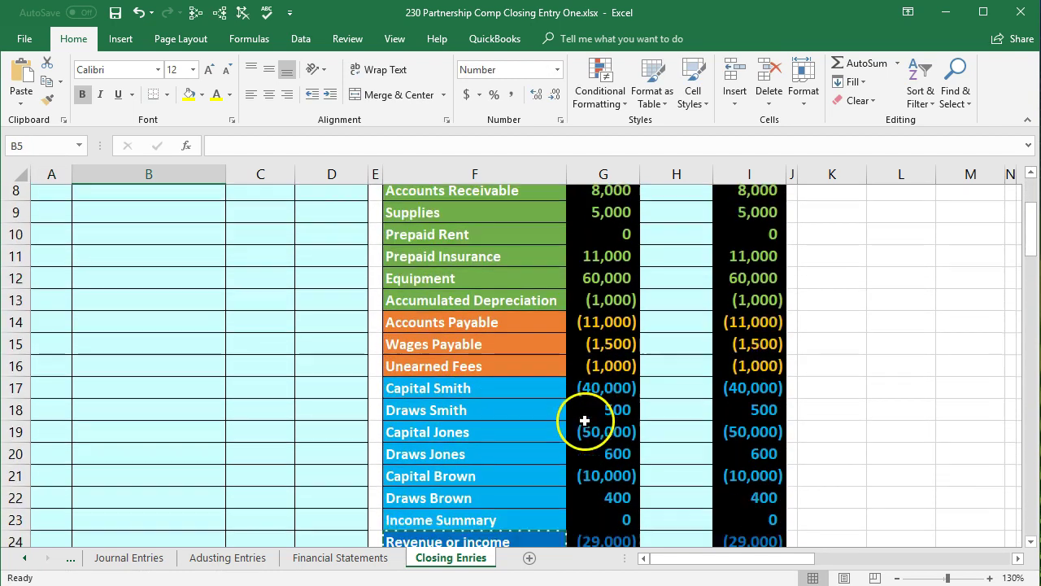
left_click(598, 504)
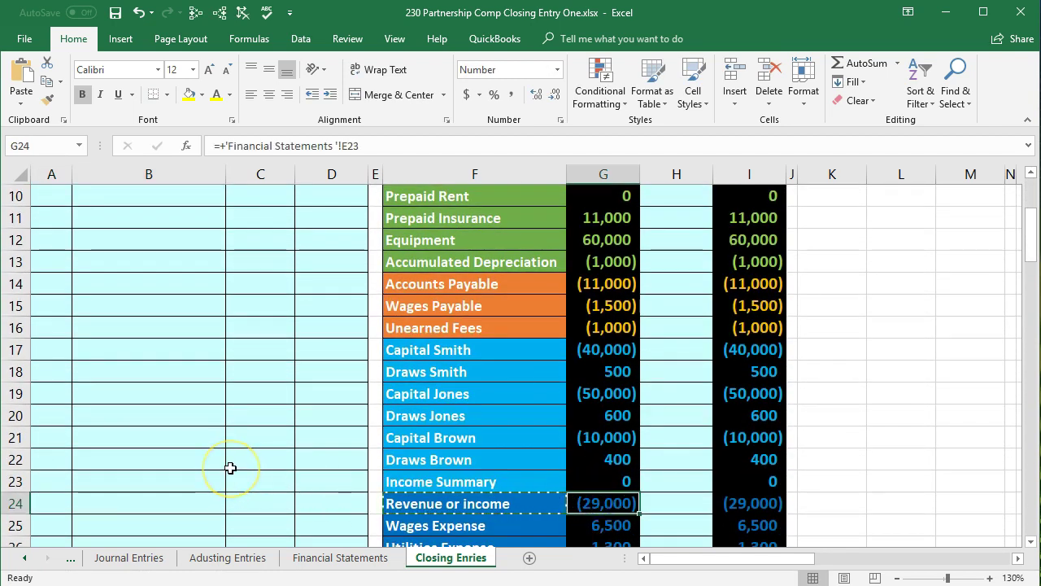
scroll(230, 468, "up", 3)
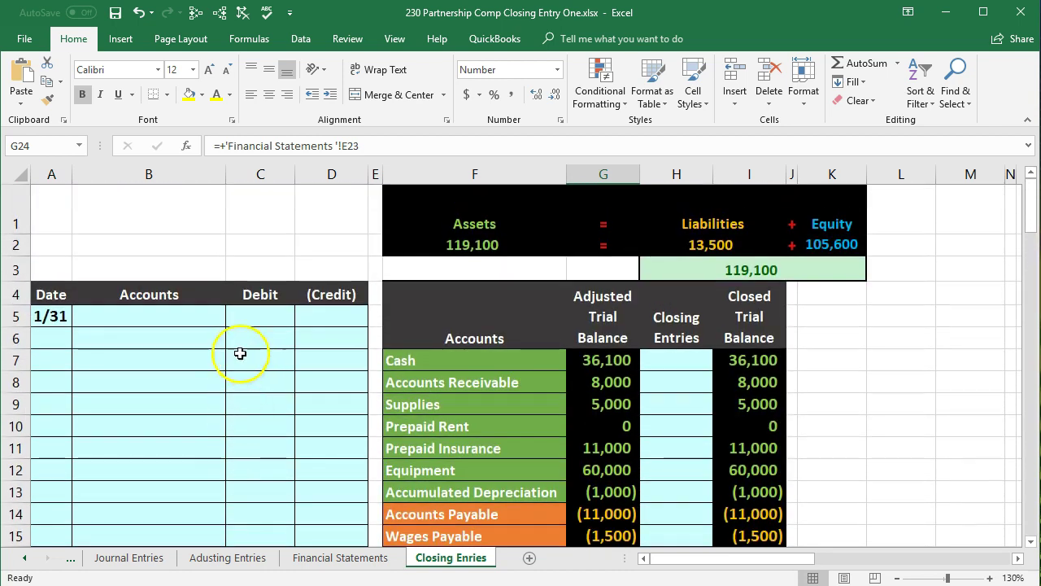
left_click(173, 317)
right_click(176, 319)
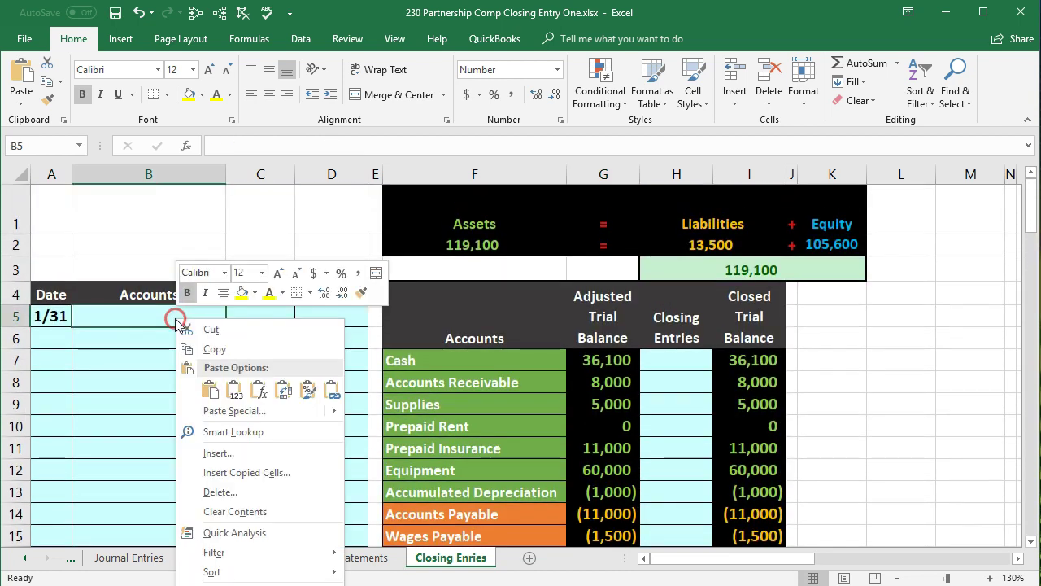
left_click(235, 389)
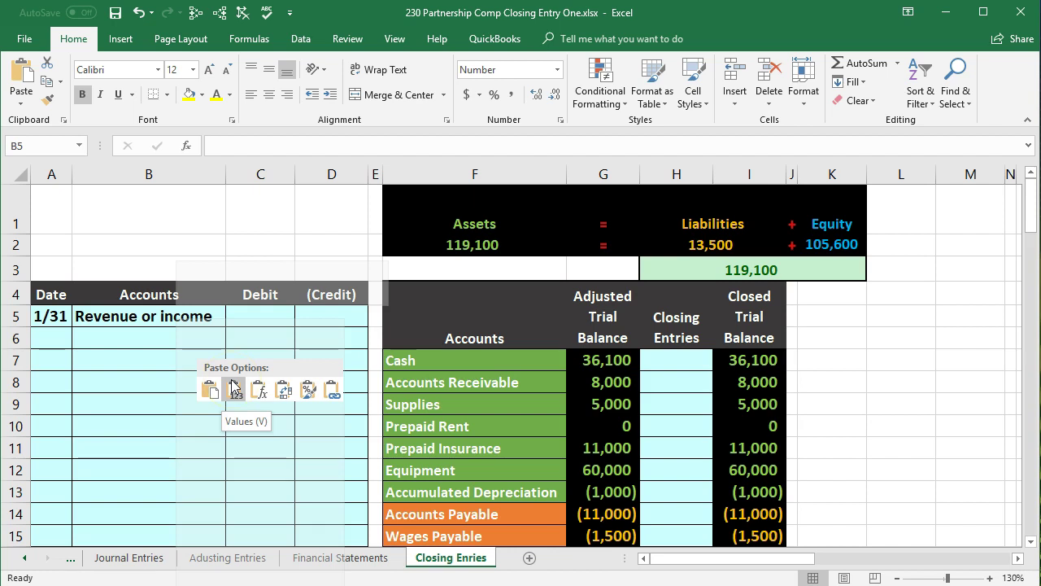
Check the adjusted revenue balance in the trial balance and enter 29000 as the Revenue or income debit in C5
left_click(258, 320)
scroll(423, 470, "down", 2)
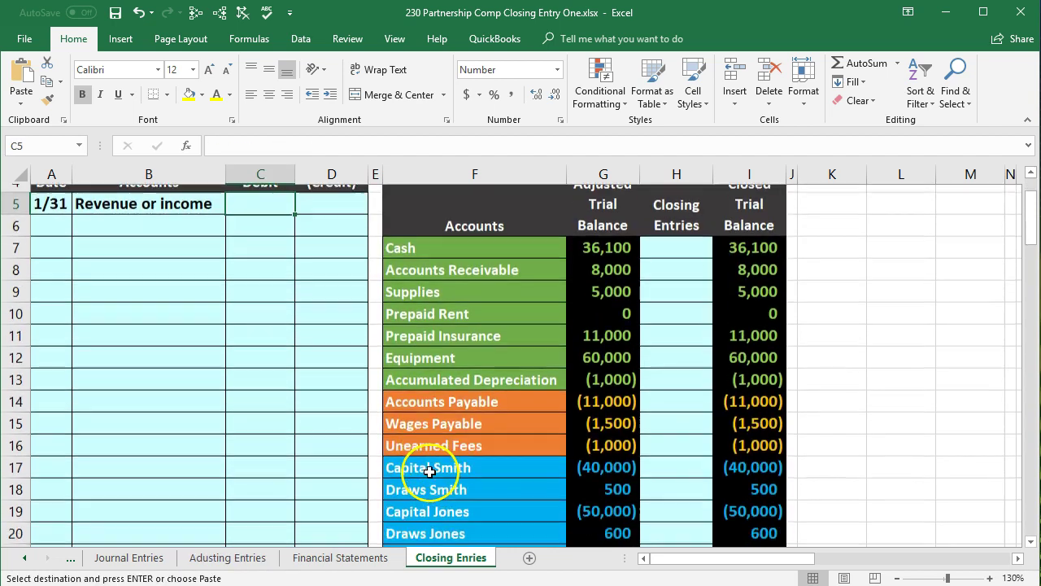
scroll(429, 470, "down", 2)
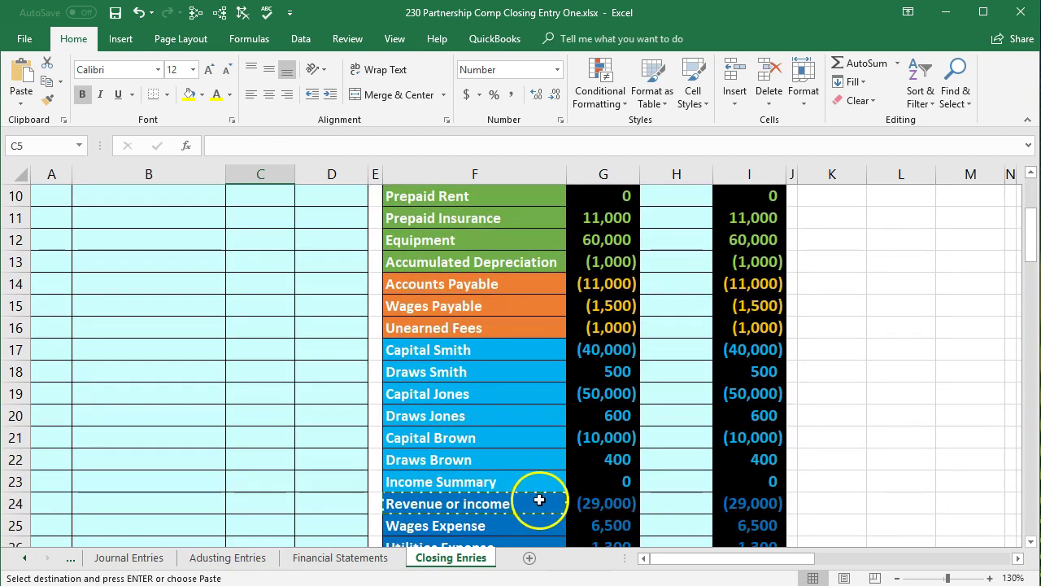
scroll(341, 477, "up", 3)
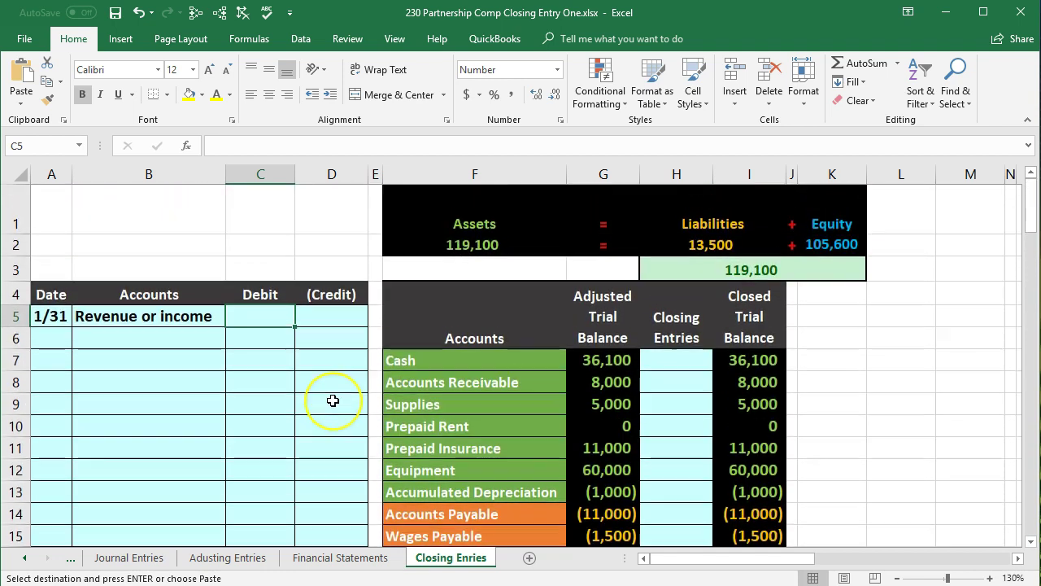
type("29000")
key("Return")
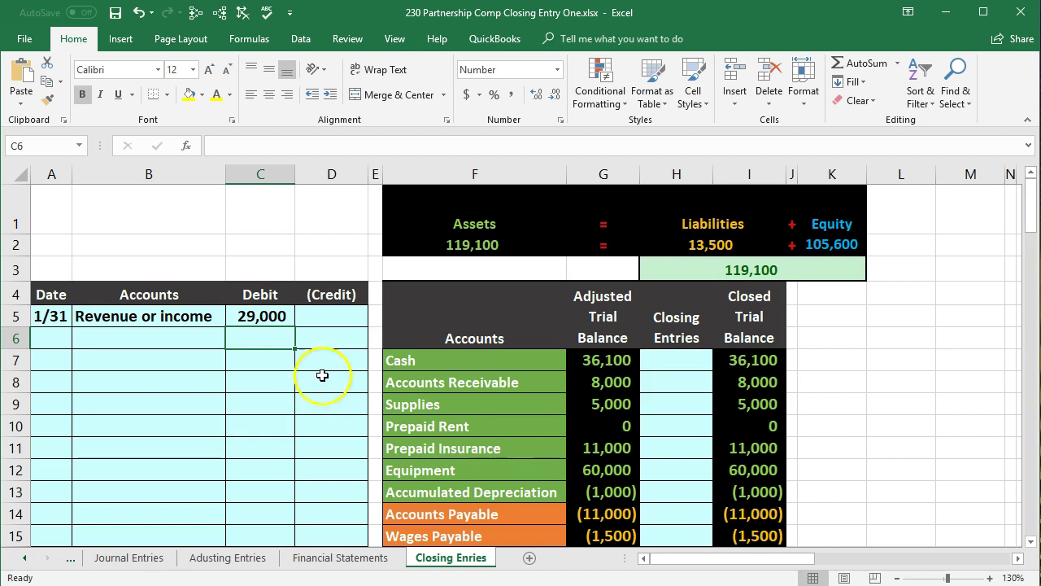
Enter the matching credit in D6 as the negative of the revenue debit, using the formula -C5
left_click(324, 342)
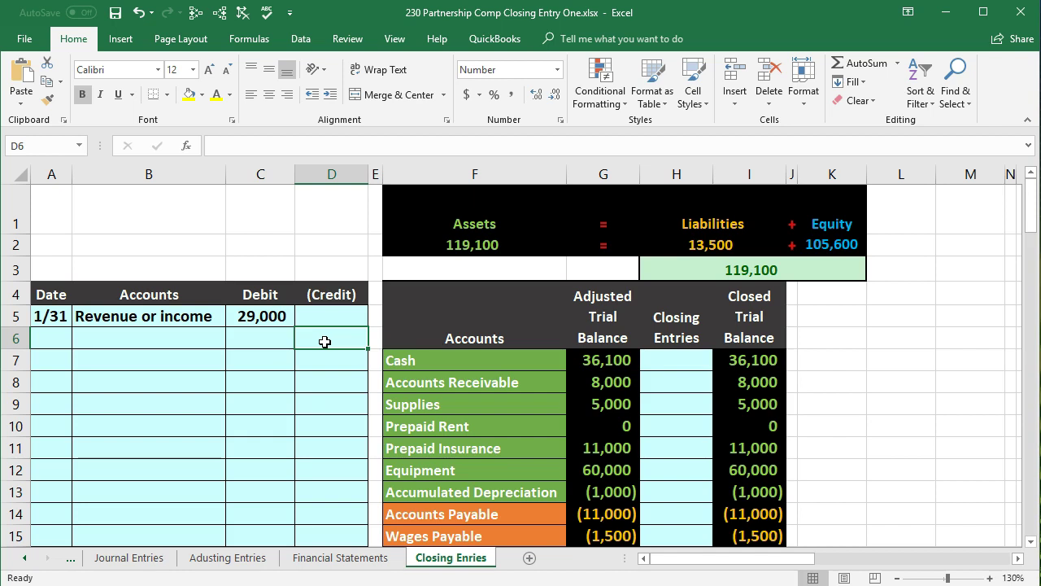
type("-")
key("Left")
key("Up")
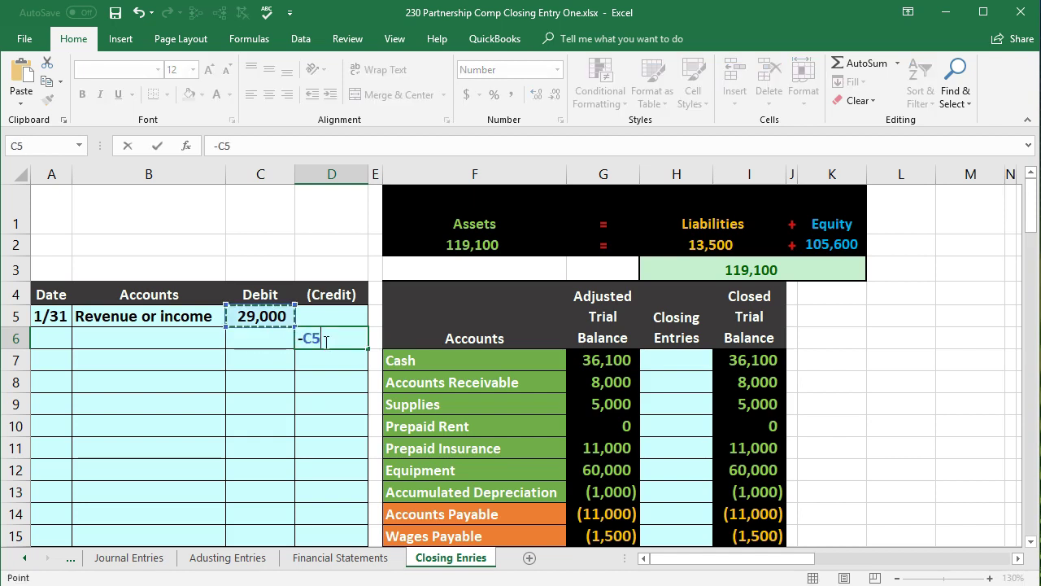
key("Return")
left_click(330, 340)
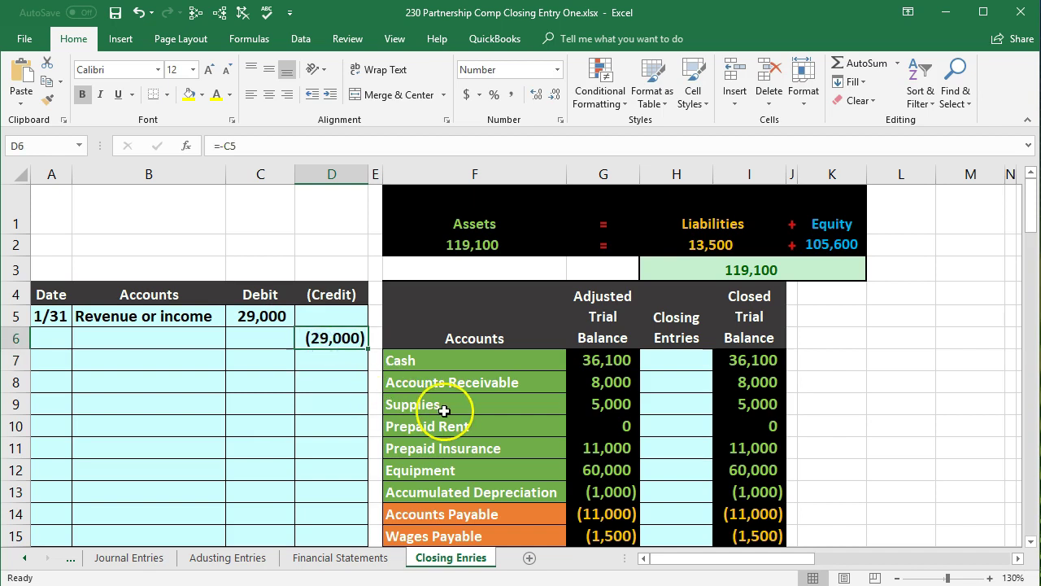
Copy the Income Summary account name from F23 of the trial balance
scroll(444, 407, "down", 2)
scroll(444, 410, "down", 1)
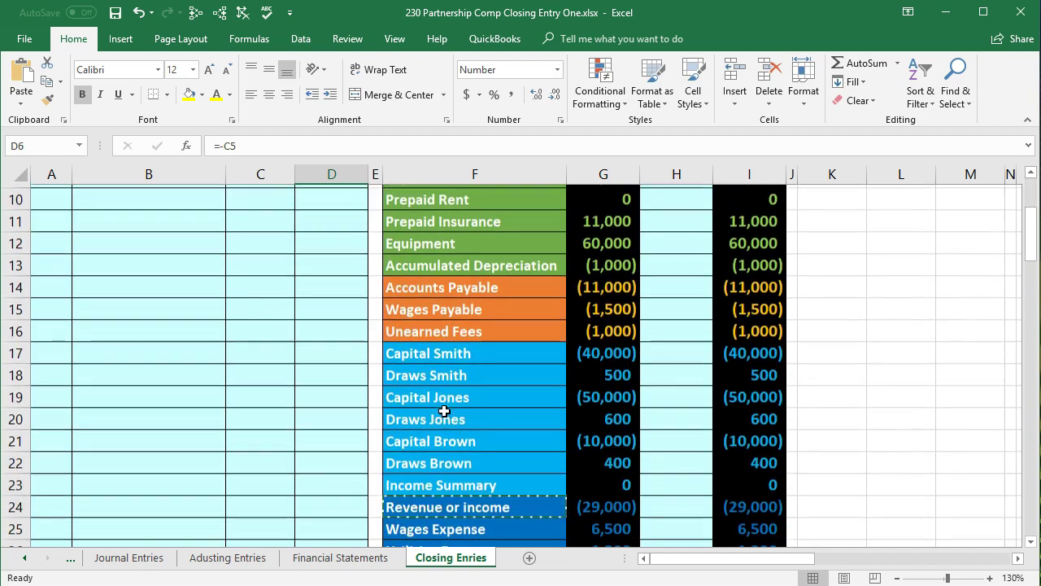
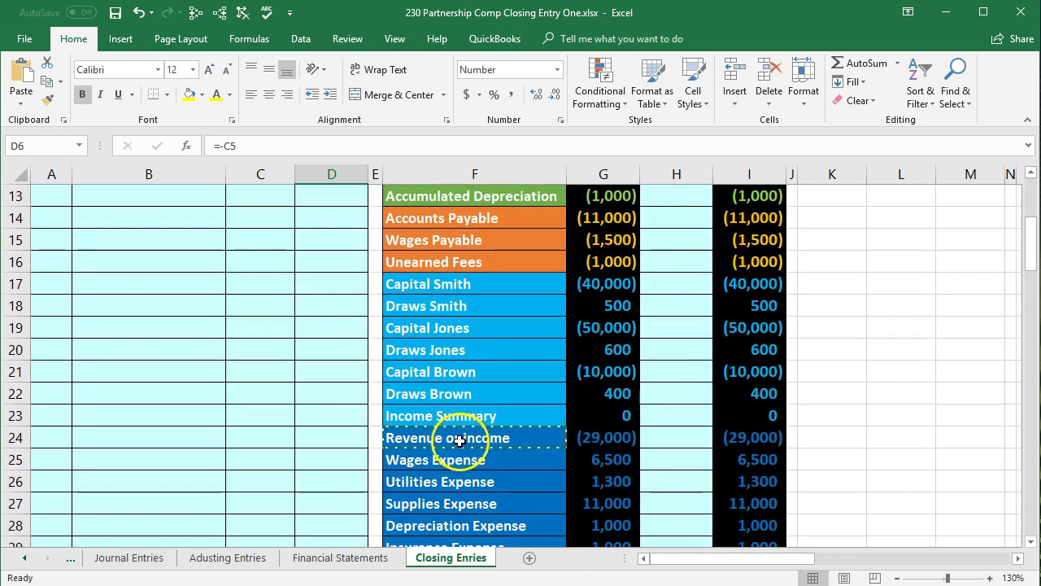
left_click(496, 418)
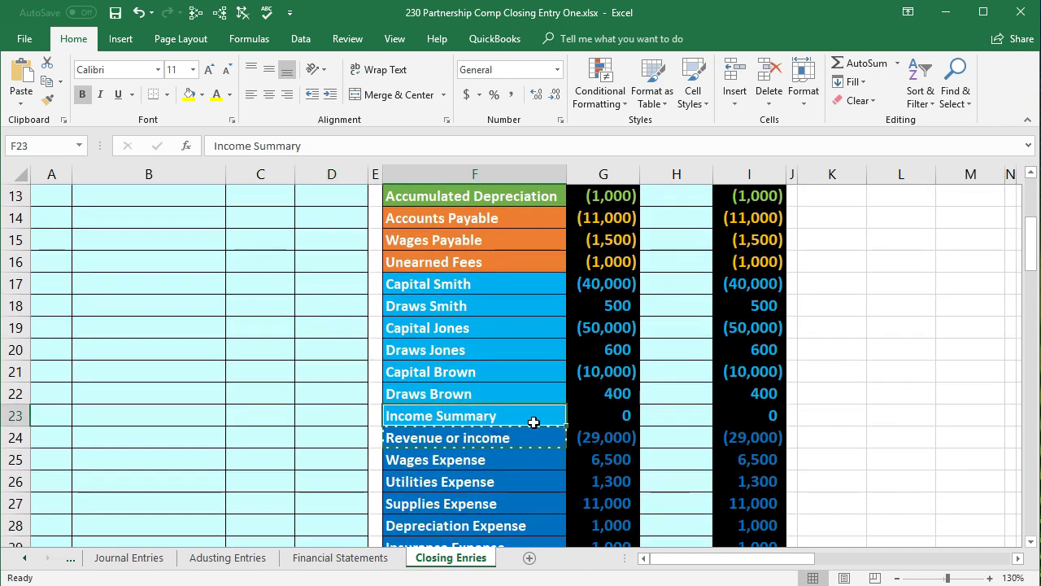
right_click(533, 421)
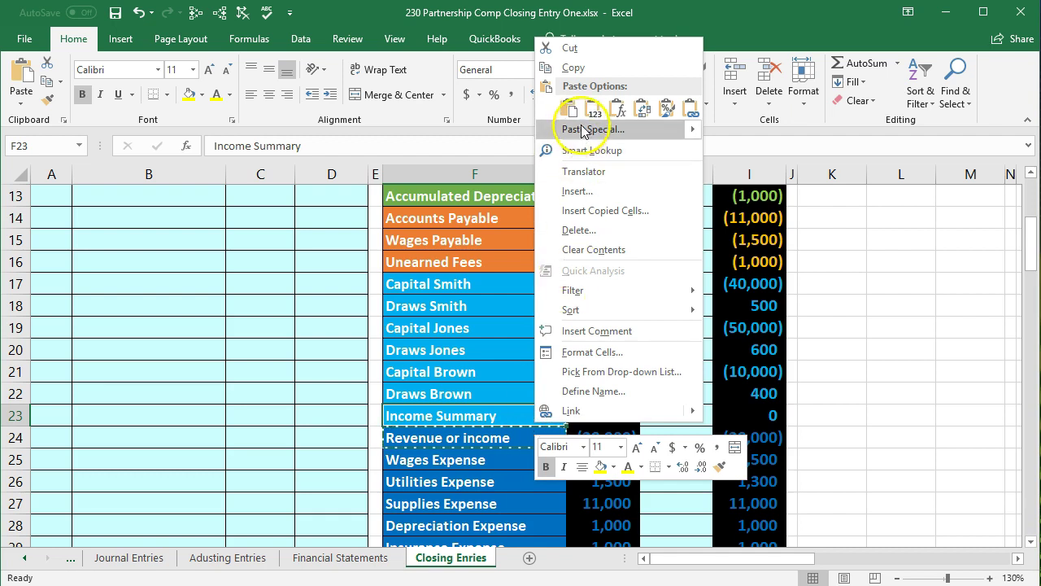
left_click(573, 68)
Paste the copied Income Summary account name into B6 as values only and indent it one level
scroll(308, 345, "up", 4)
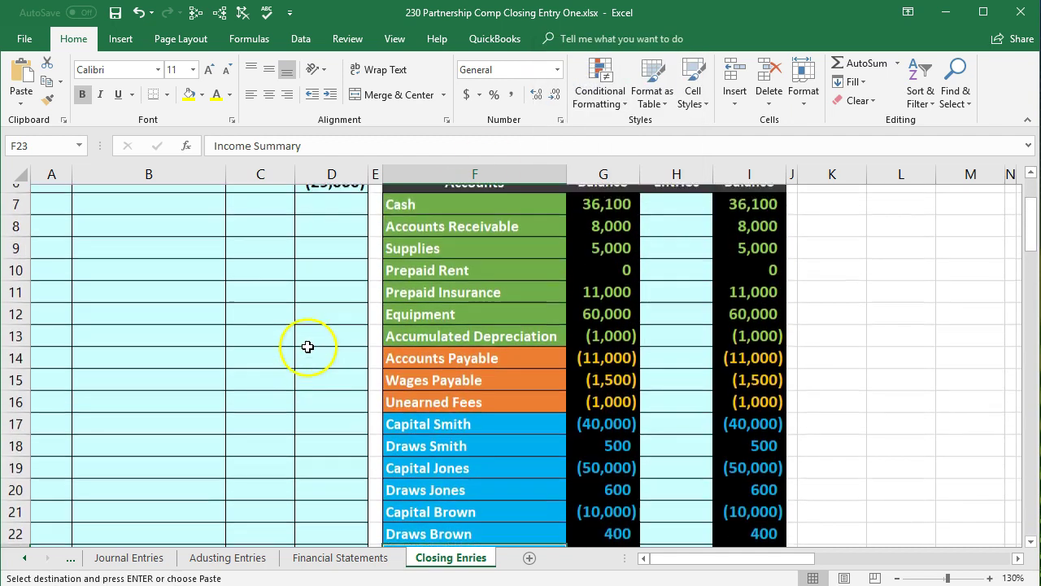
left_click(96, 340)
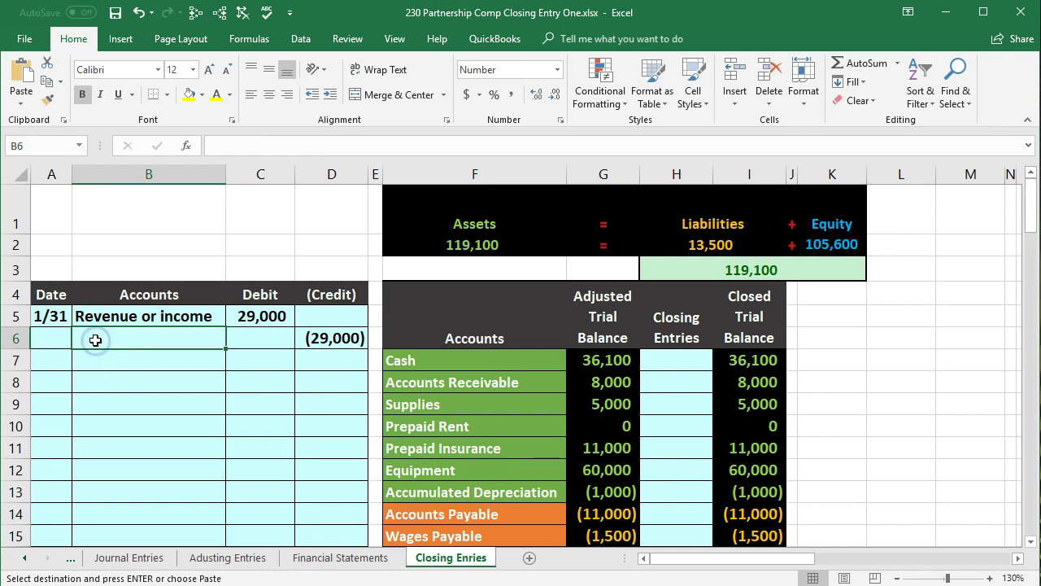
right_click(96, 340)
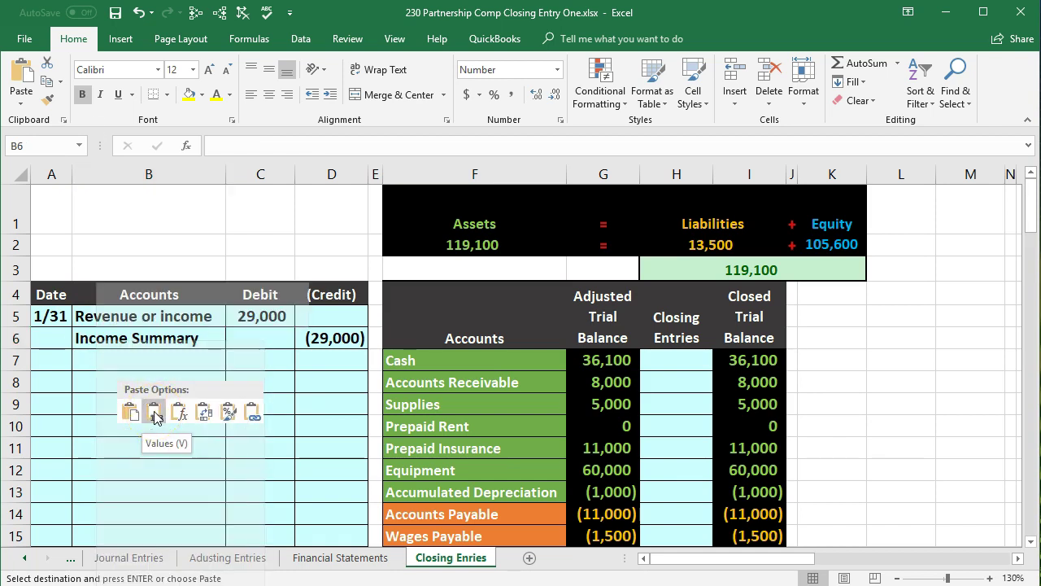
left_click(155, 413)
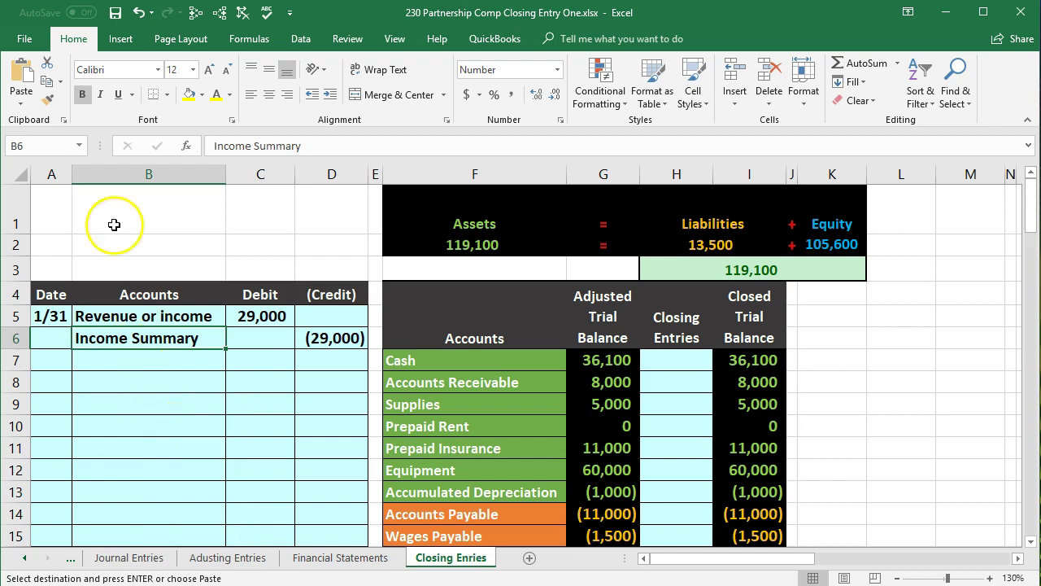
left_click(329, 94)
left_click(272, 399)
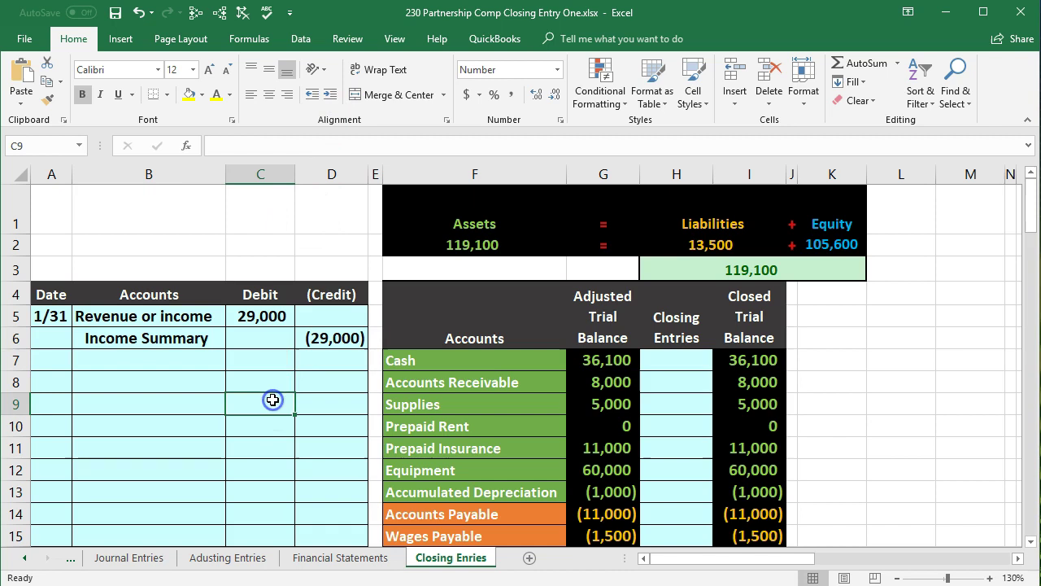
Post the revenue debit to the Closing Entries column by linking H24 to the journal amount with =C5
scroll(576, 447, "down", 3)
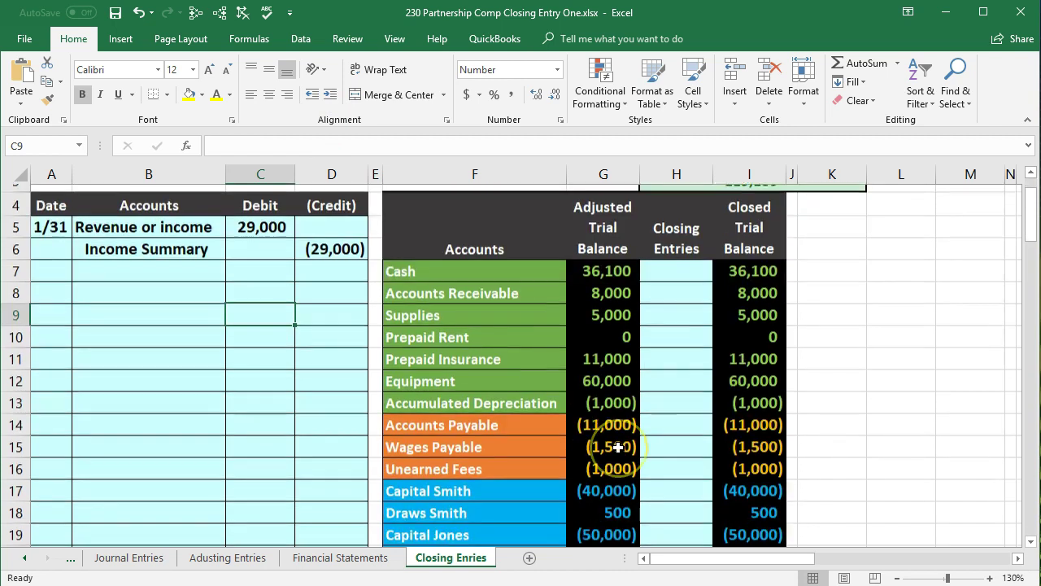
scroll(618, 446, "down", 1)
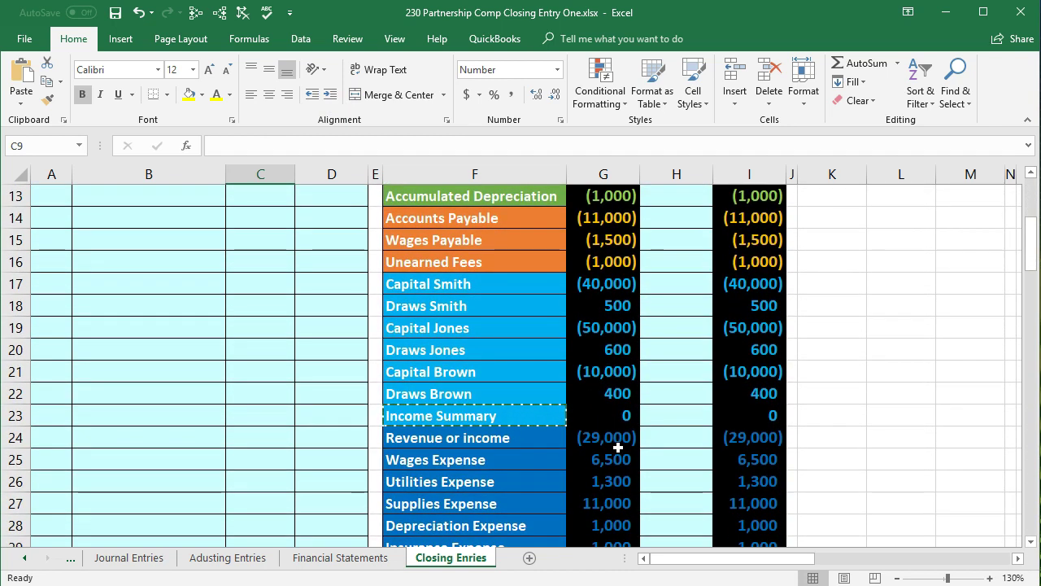
left_click_drag(536, 437, 618, 439)
left_click(727, 439)
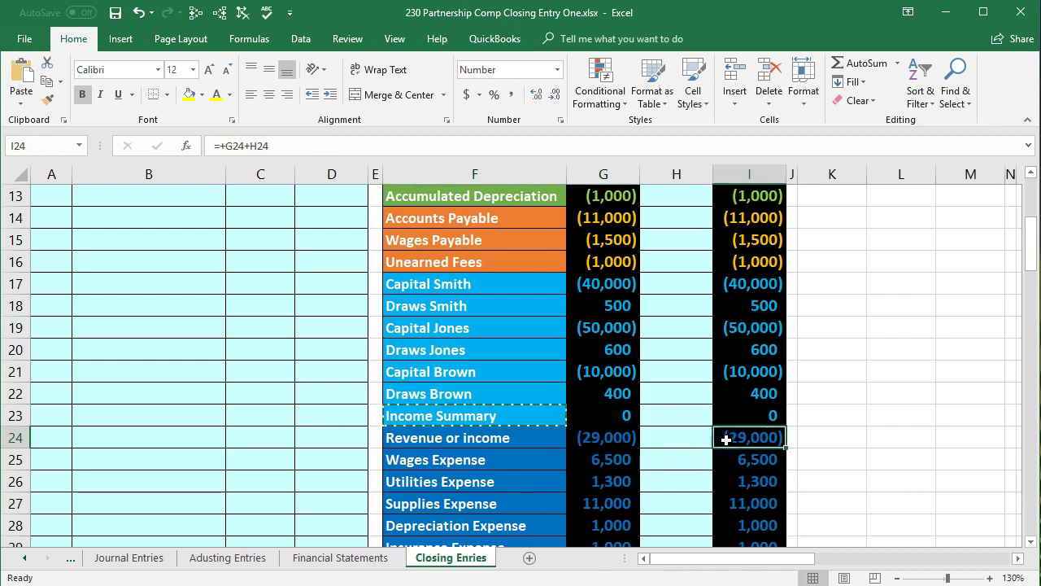
left_click(696, 417)
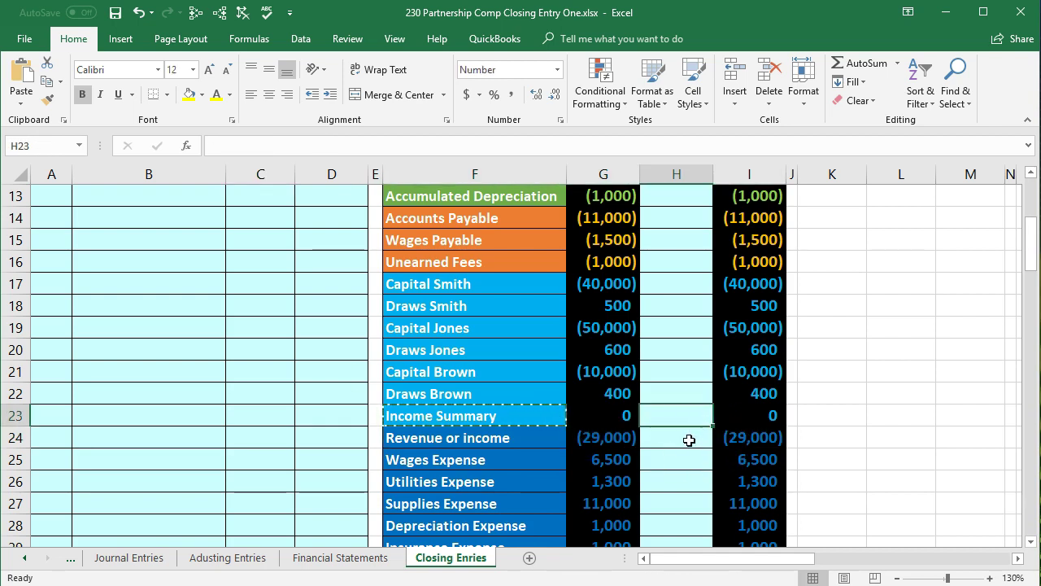
left_click(687, 442)
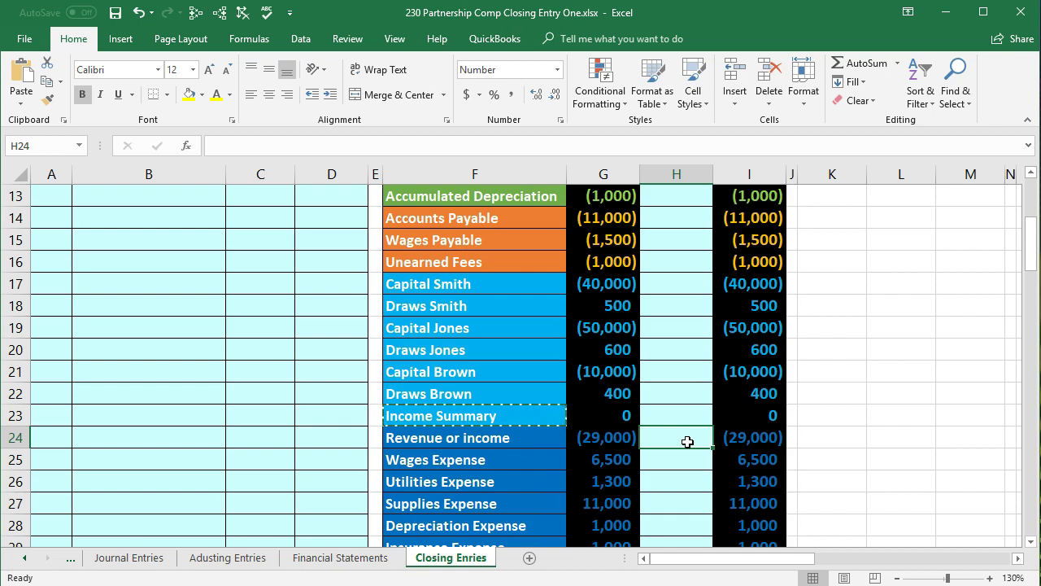
type("=")
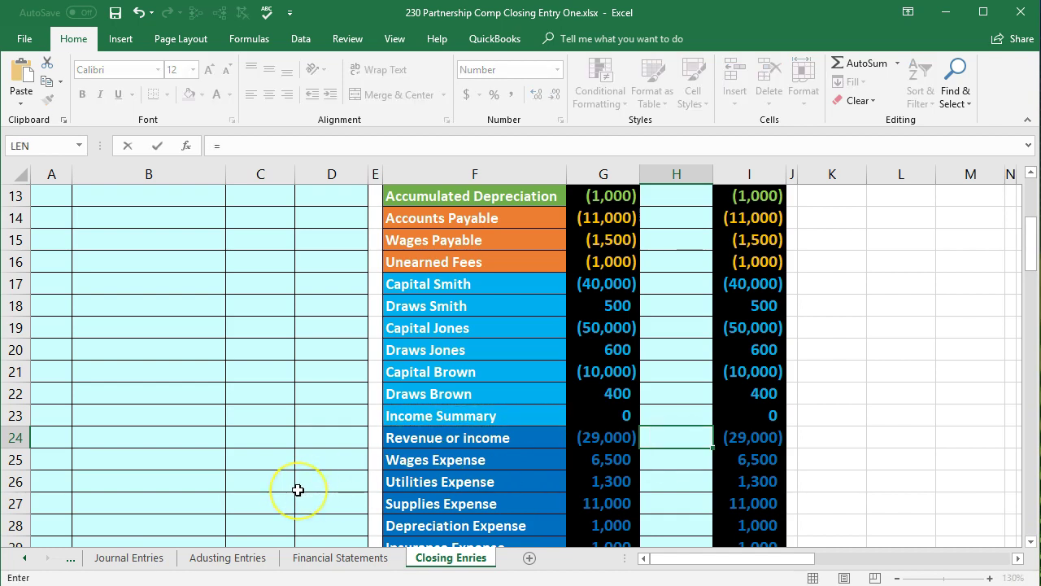
scroll(298, 488, "up", 3)
left_click(259, 220)
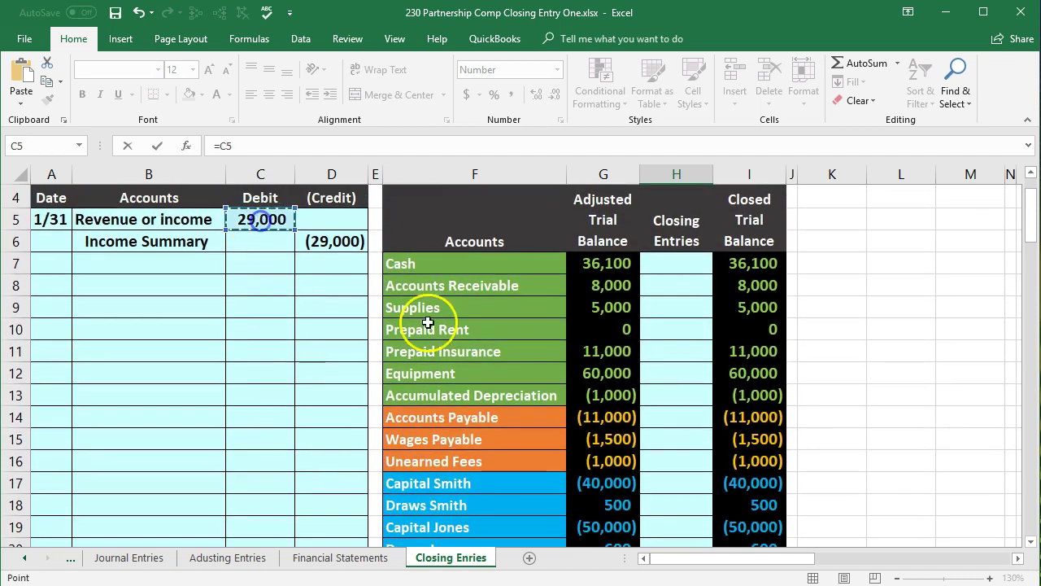
scroll(851, 425, "down", 3)
scroll(851, 424, "down", 2)
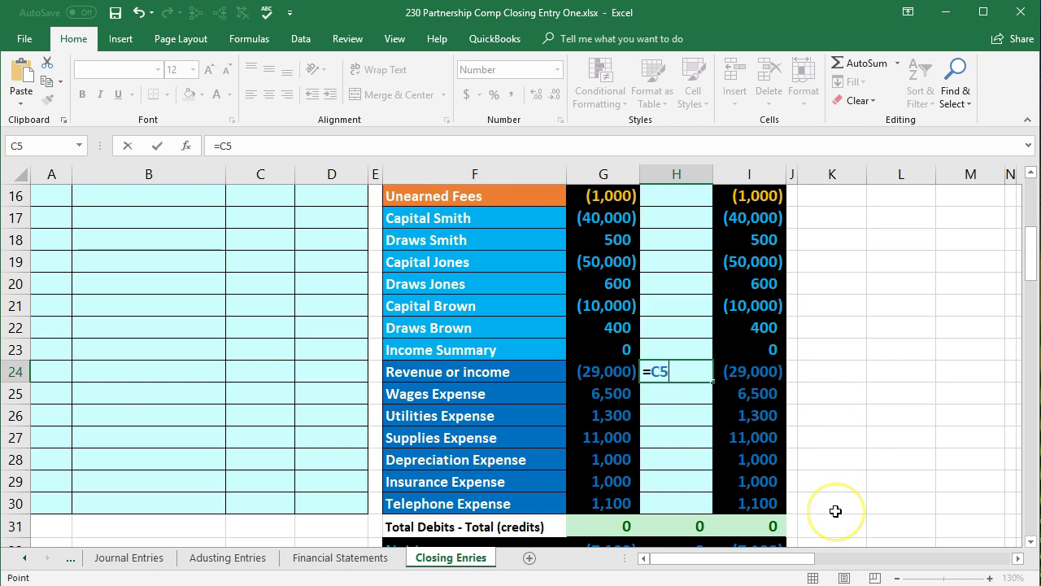
key("Return")
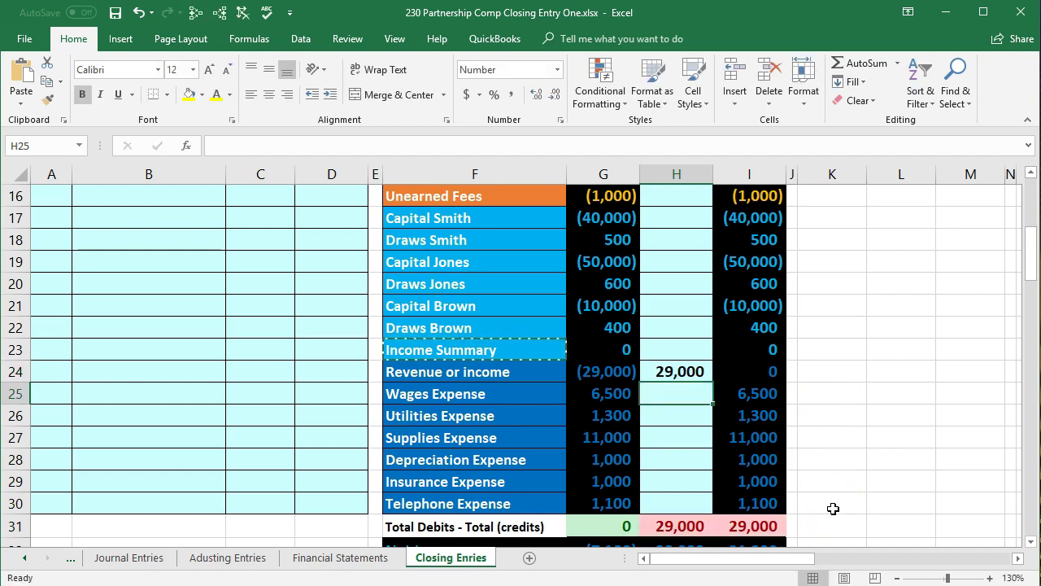
Post the Income Summary credit to the Closing Entries column by linking H23 to the journal amount with =D6
left_click(688, 349)
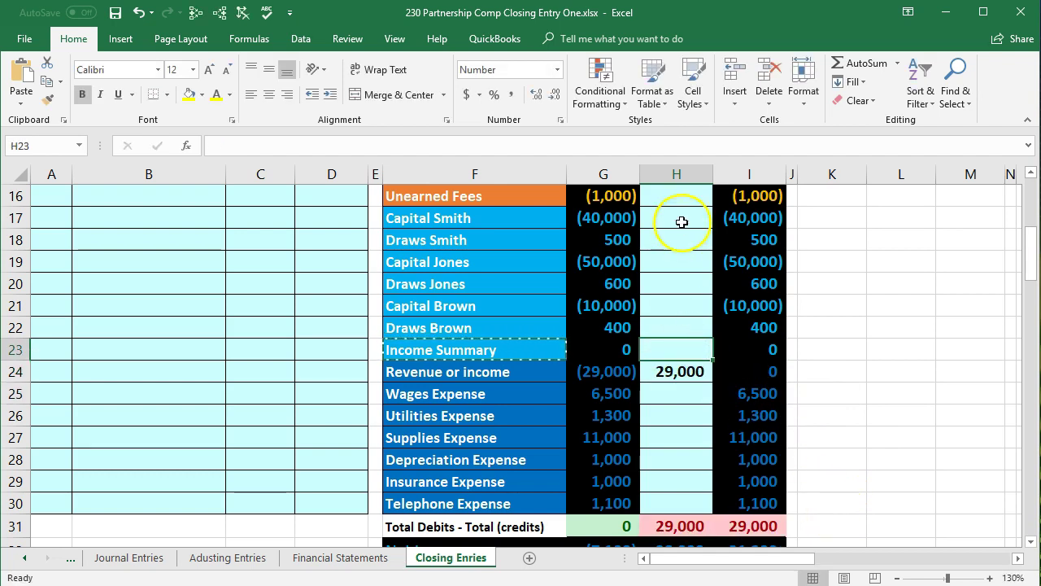
scroll(235, 410, "up", 4)
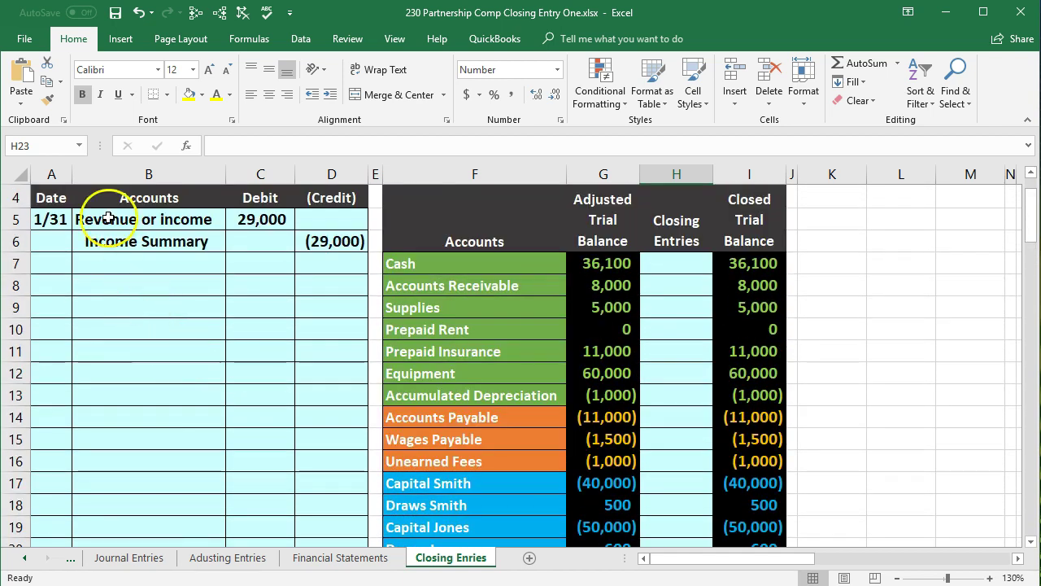
left_click_drag(116, 239, 331, 240)
scroll(639, 473, "down", 1)
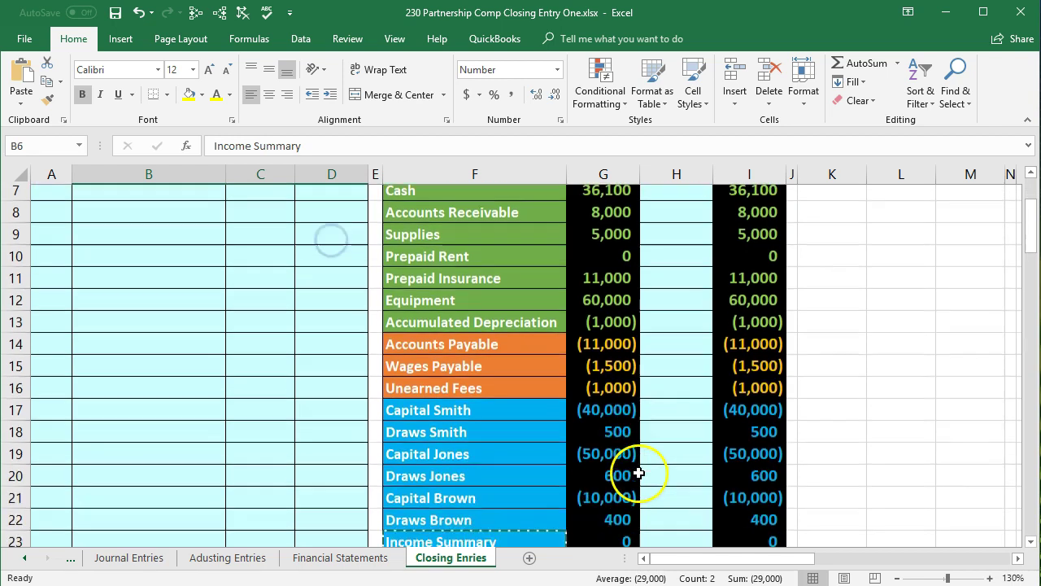
scroll(638, 473, "down", 2)
left_click(693, 410)
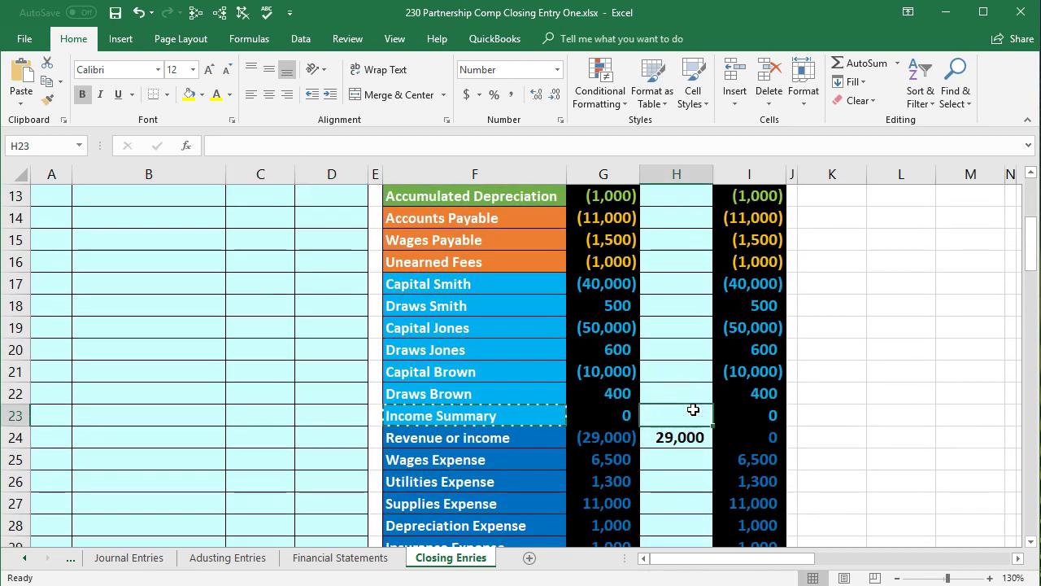
type("=")
scroll(262, 421, "up", 3)
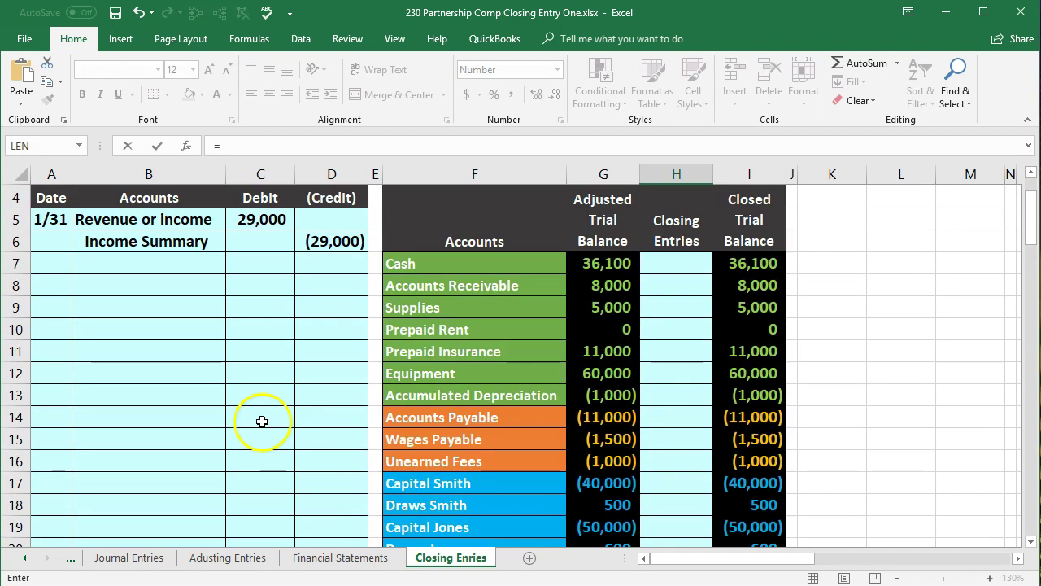
left_click(325, 240)
scroll(872, 453, "down", 2)
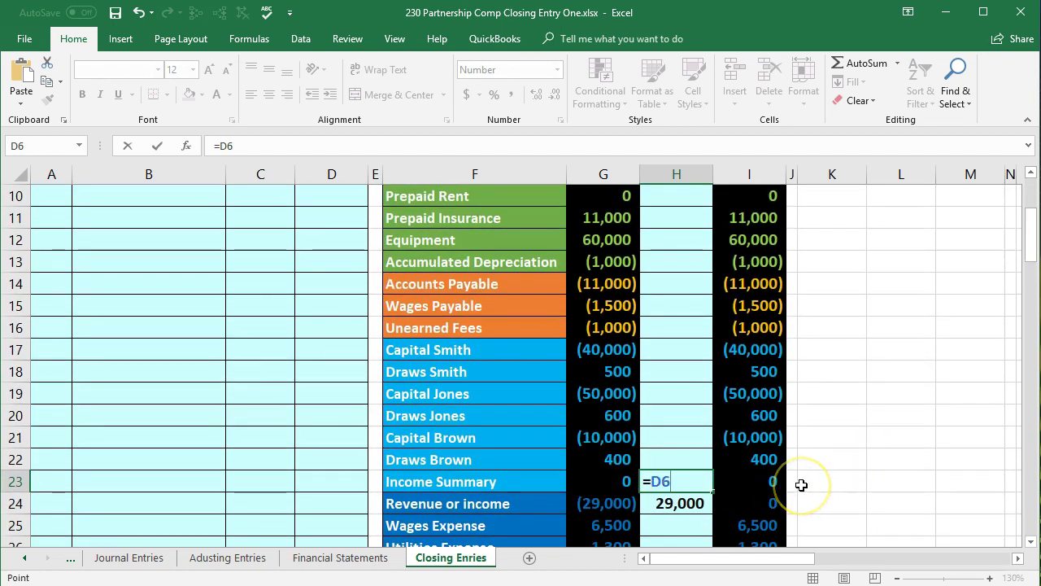
key("Return")
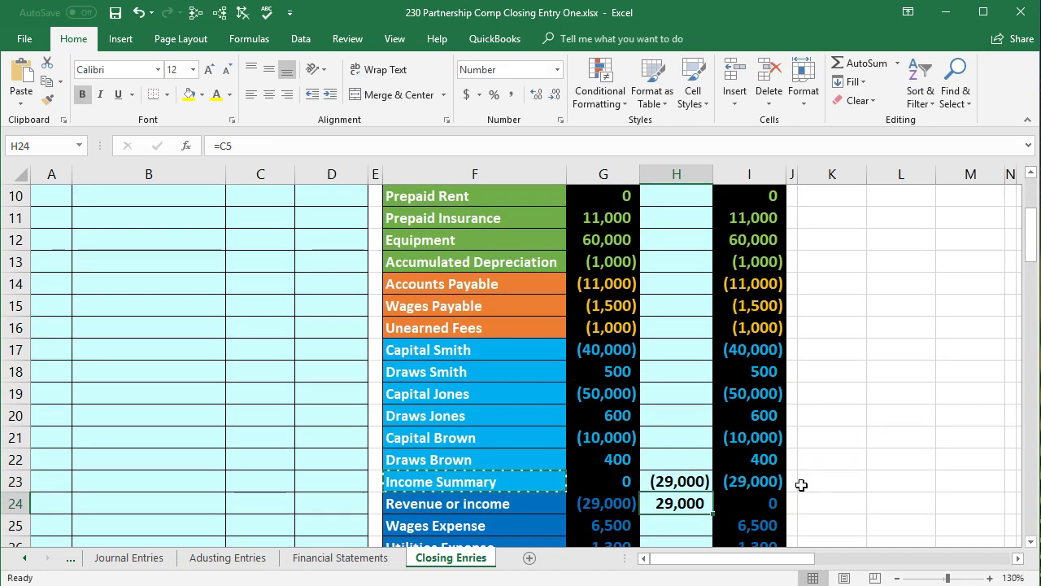
Review the closed balances of revenue and Income Summary in I24 and I23, and the expense accounts in F25:F30 still to close
scroll(801, 485, "down", 3)
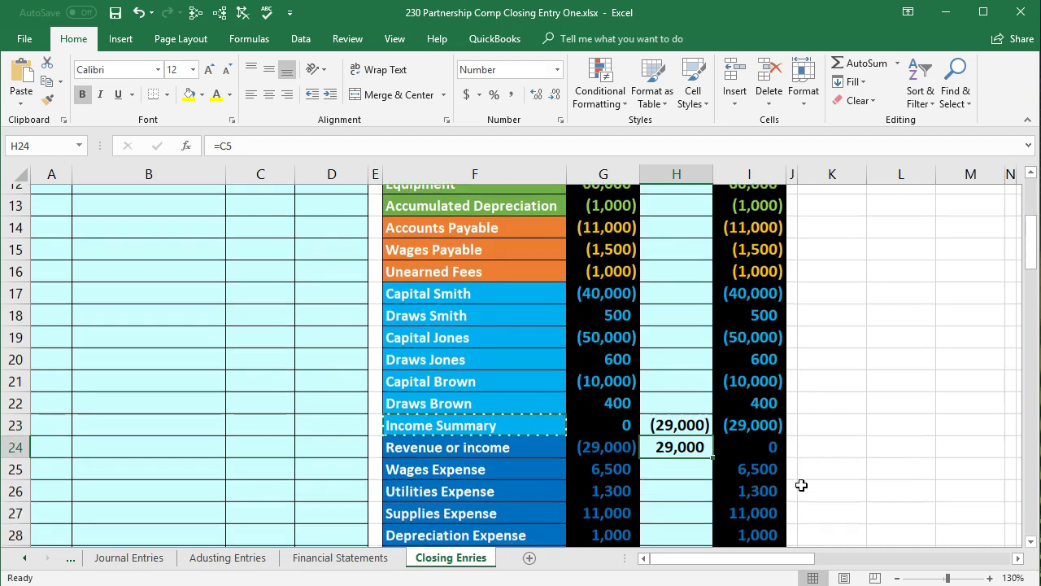
left_click(761, 310)
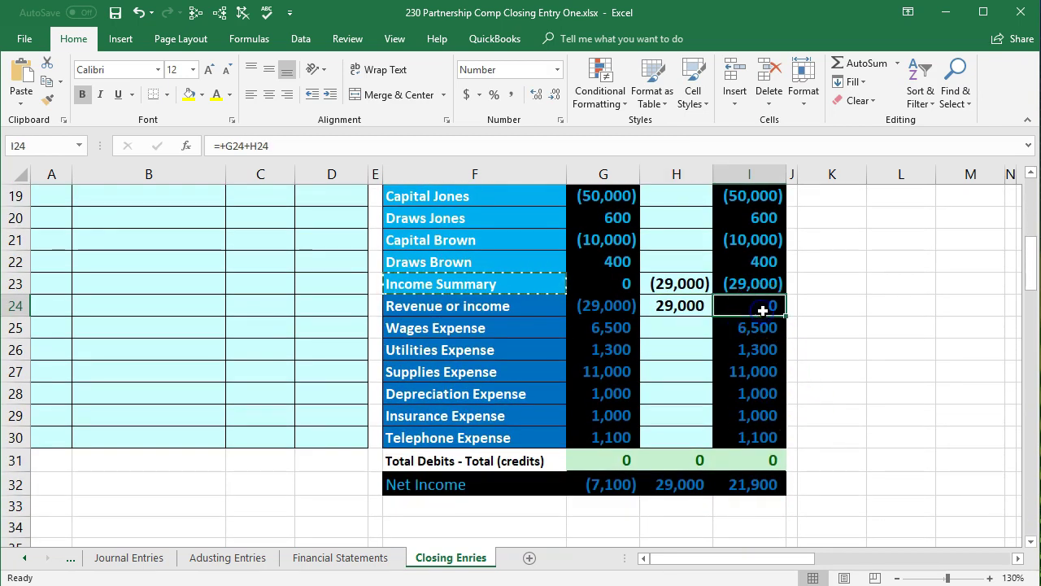
left_click(742, 282)
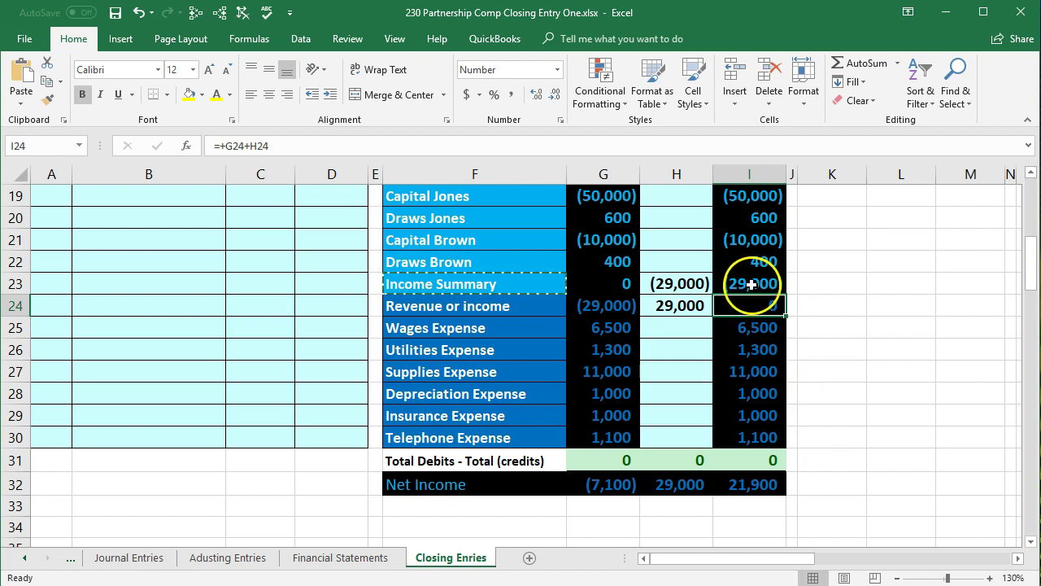
left_click_drag(511, 334, 515, 432)
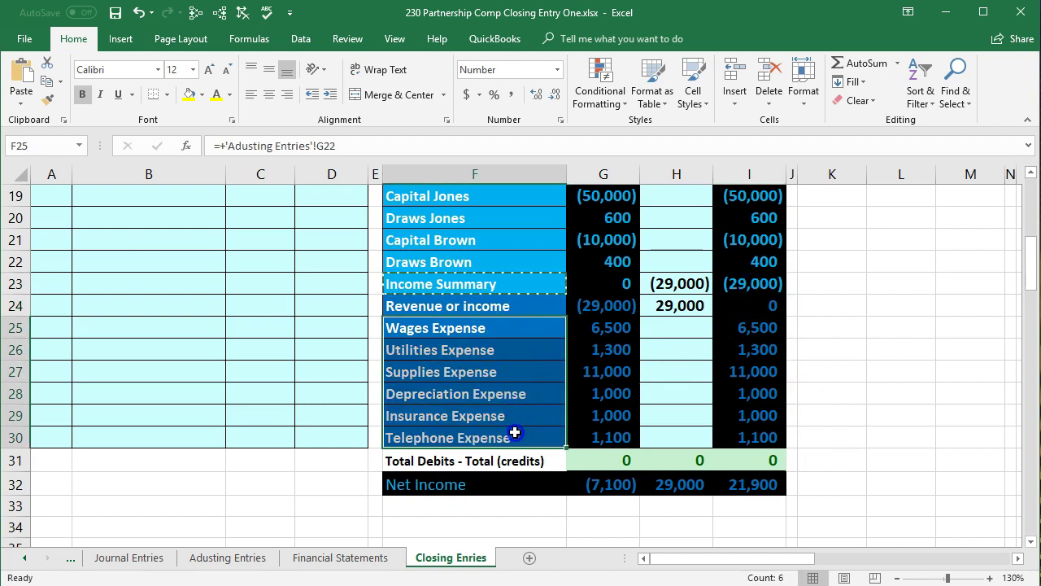
left_click(674, 284)
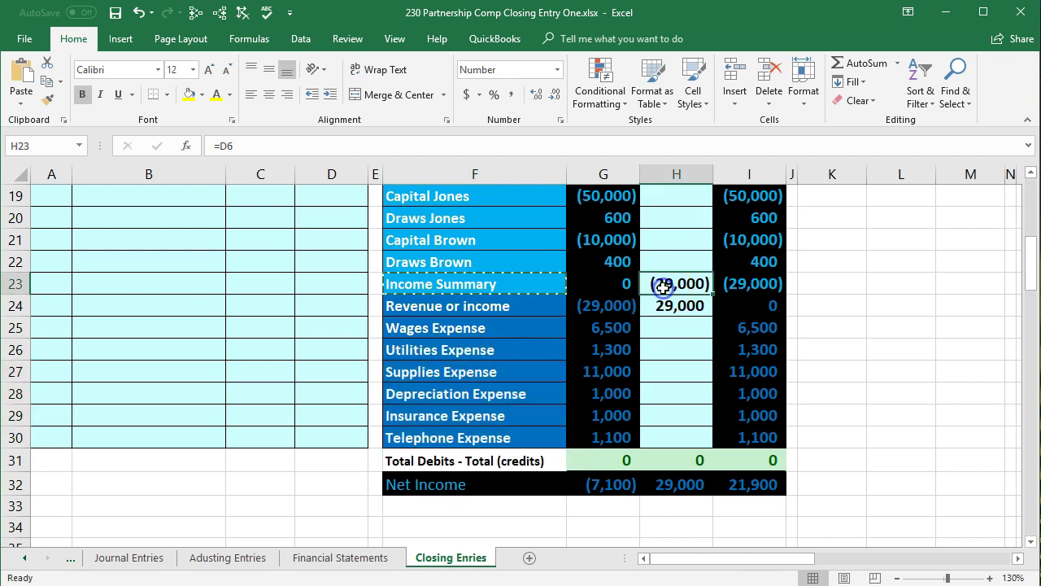
left_click(734, 288)
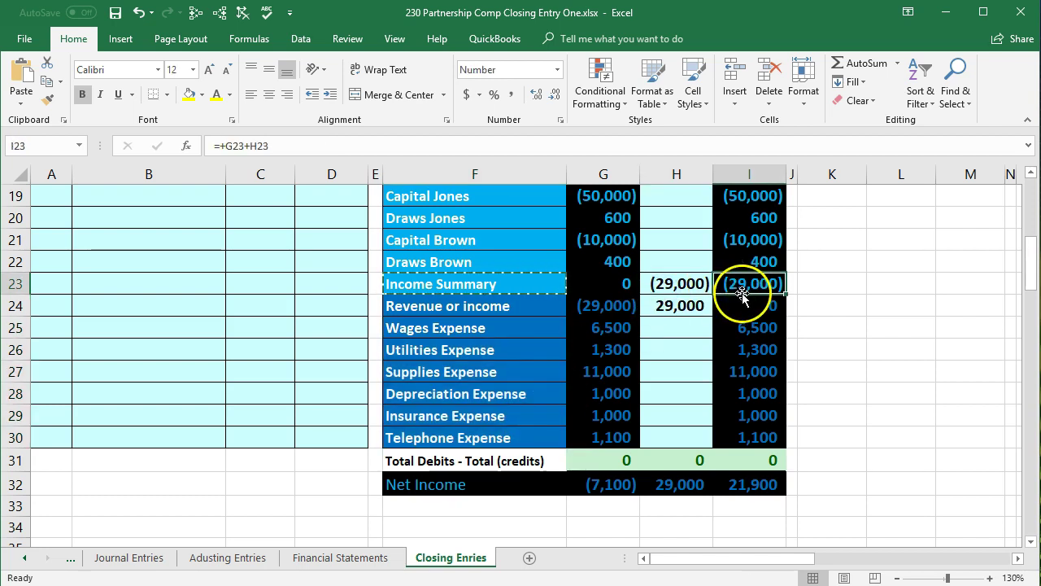